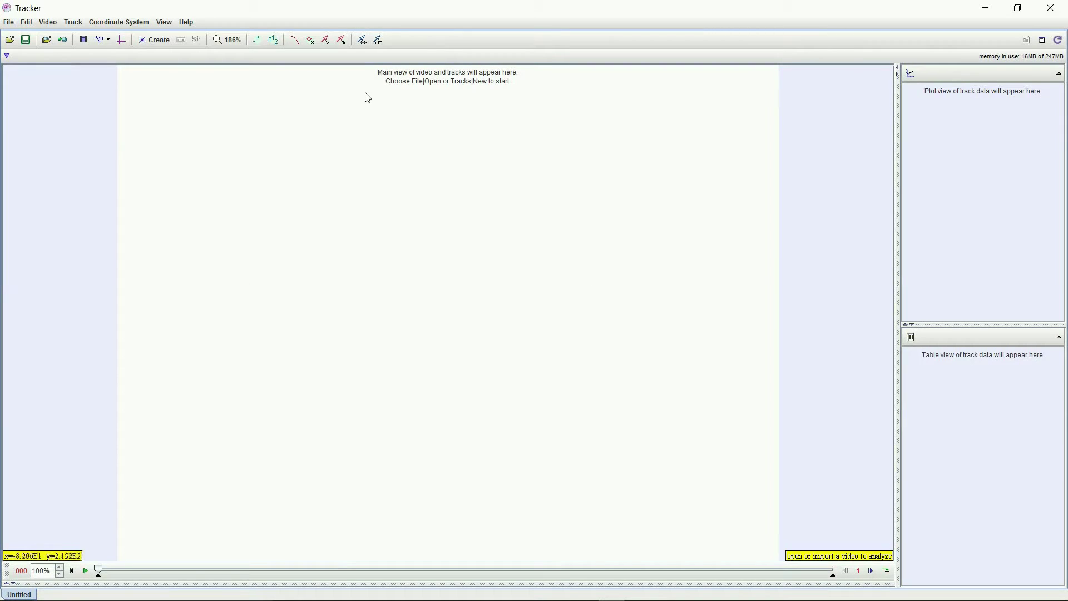
# Step: Open the video file MVI_6364.MOV in Tracker
pyautogui.click(8, 22)
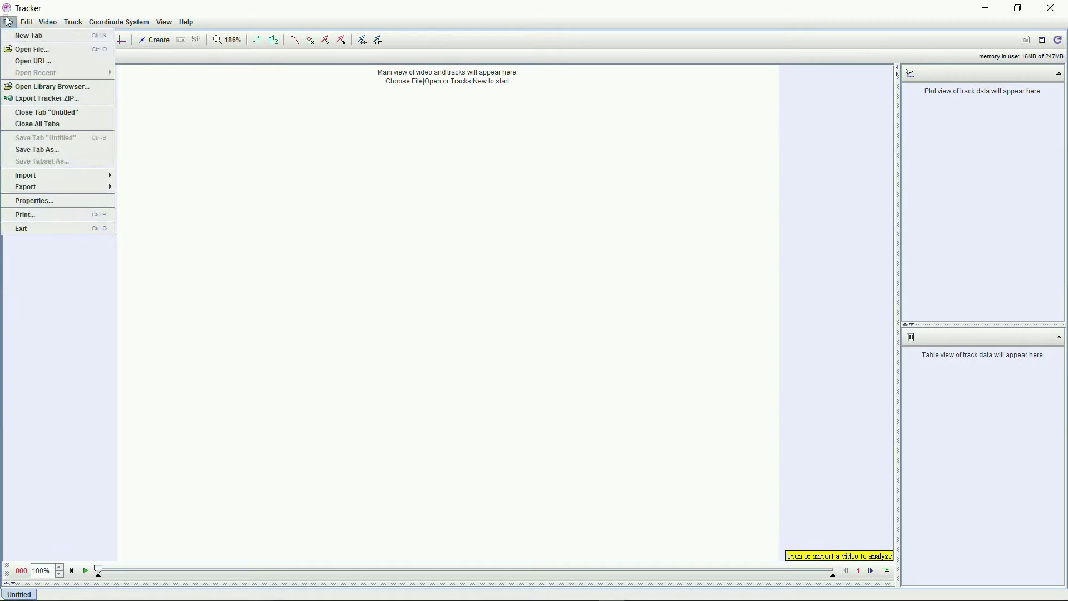
pyautogui.click(45, 50)
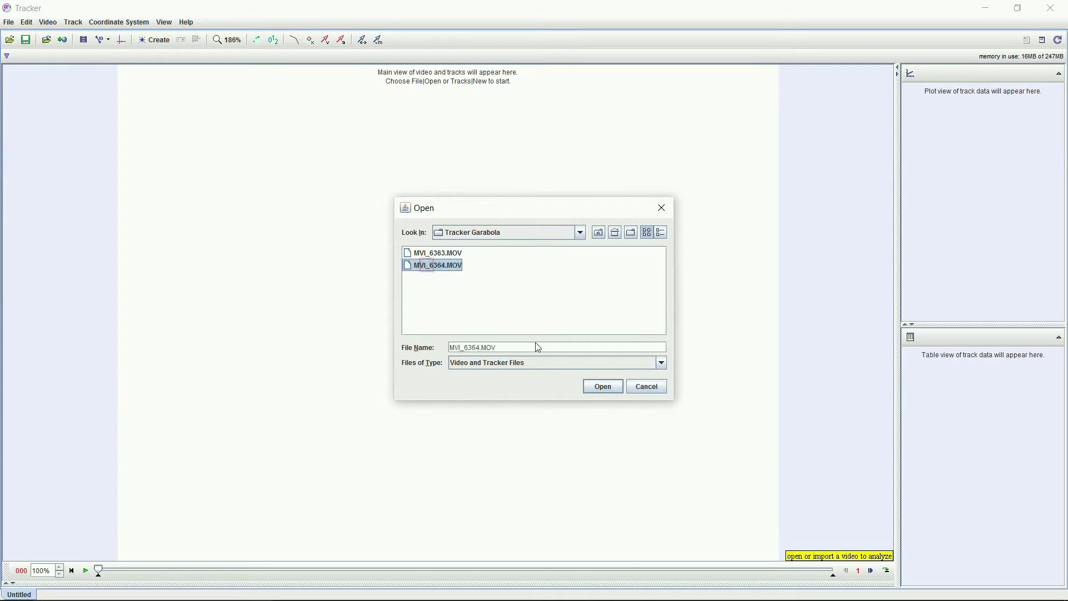
pyautogui.click(606, 389)
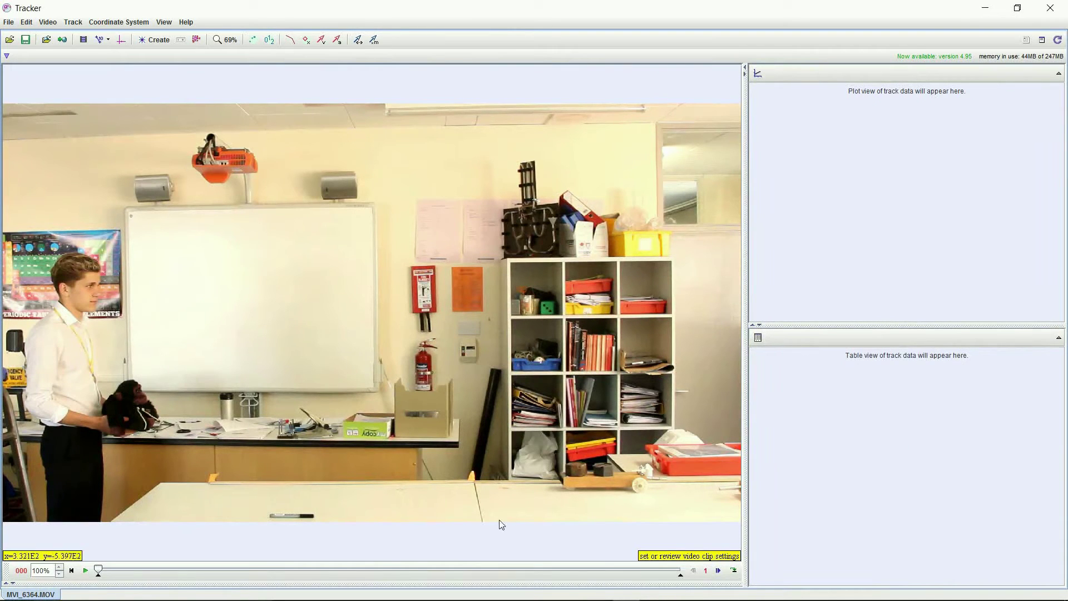
# Step: Move the clip's start frame later, then play and pause at frame 961
pyautogui.moveTo(99, 580); pyautogui.dragTo(353, 578)
pyautogui.click(86, 571)
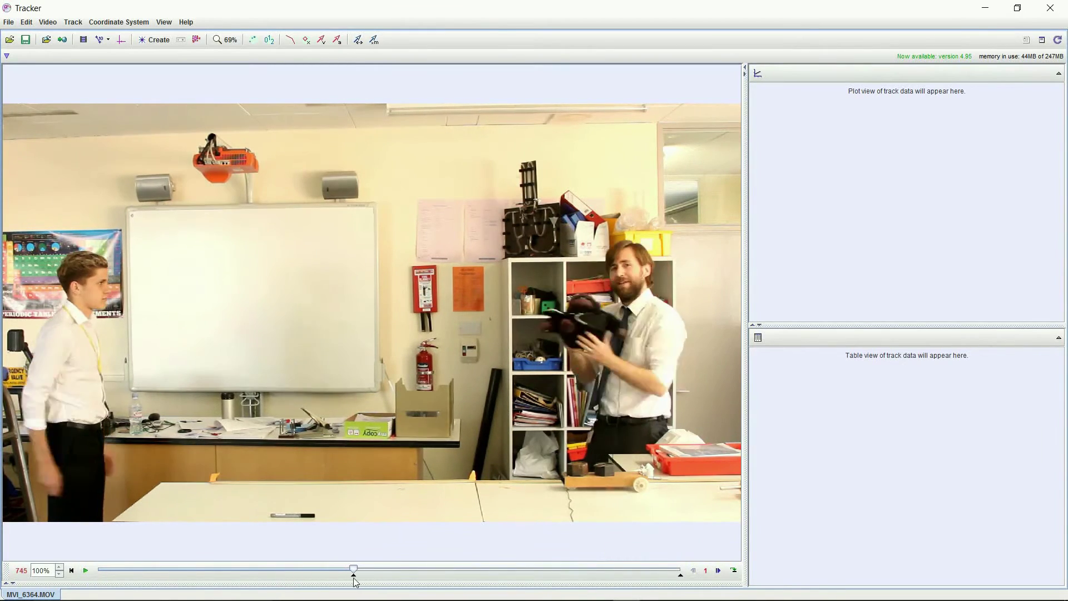
pyautogui.click(458, 570)
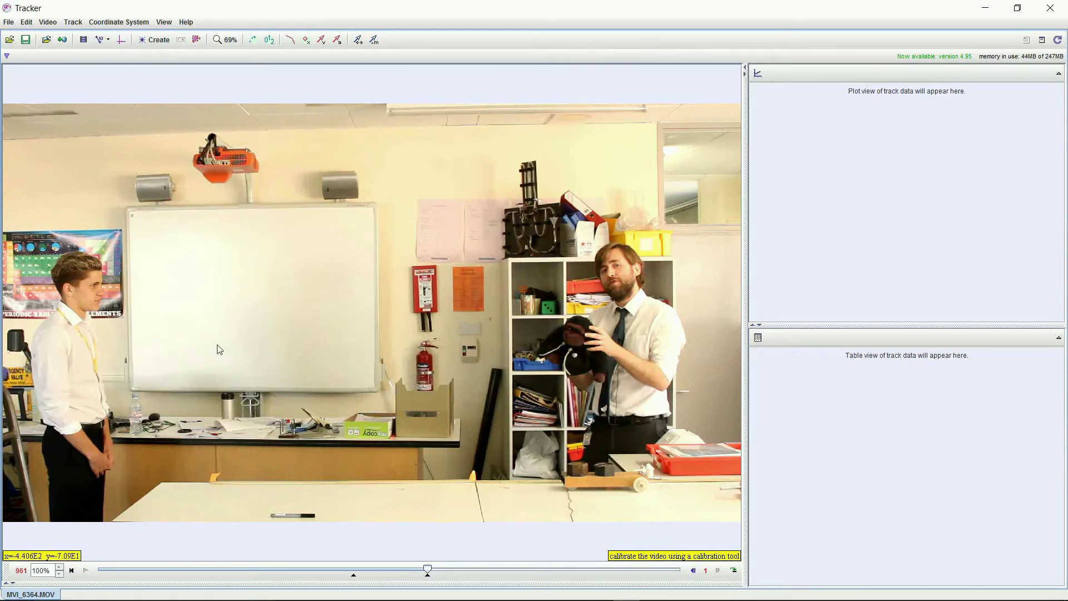
# Step: Add a calibration stick spanning the front table edge to its left corner
pyautogui.click(100, 40)
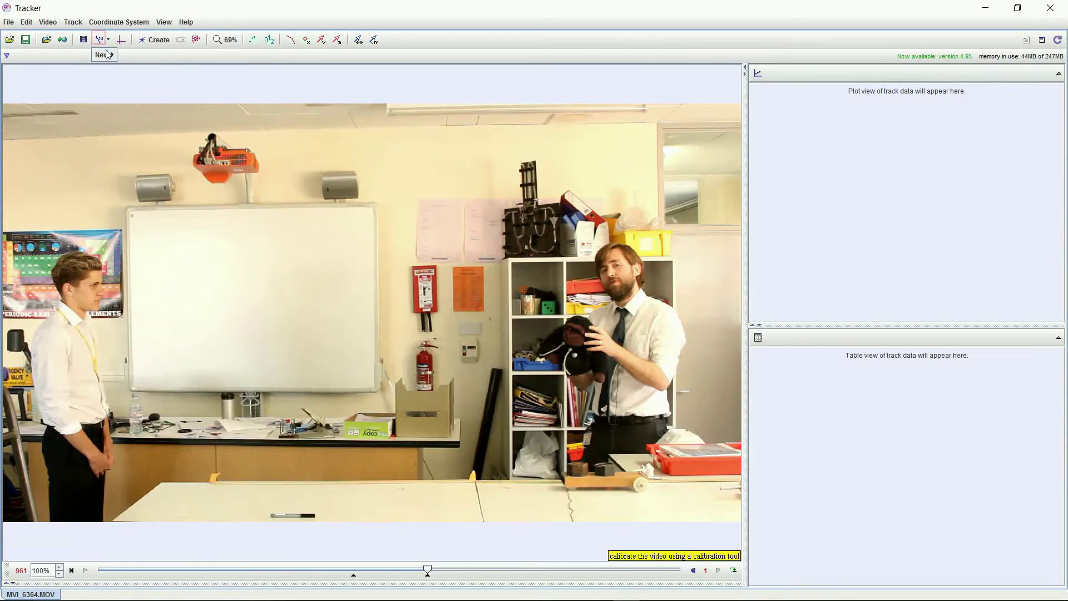
pyautogui.click(128, 55)
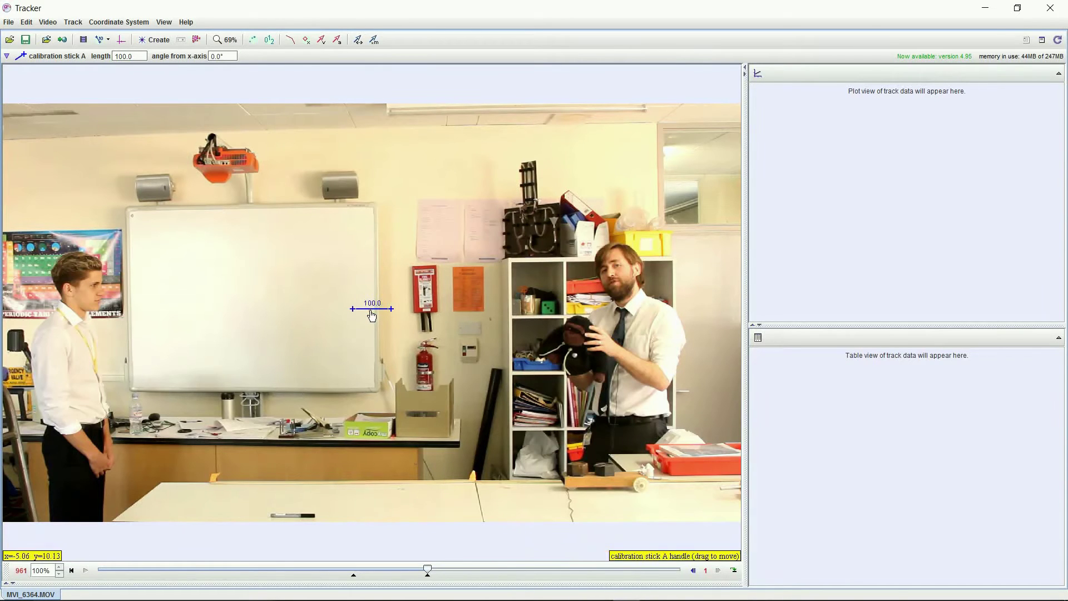
pyautogui.moveTo(373, 312); pyautogui.dragTo(480, 481)
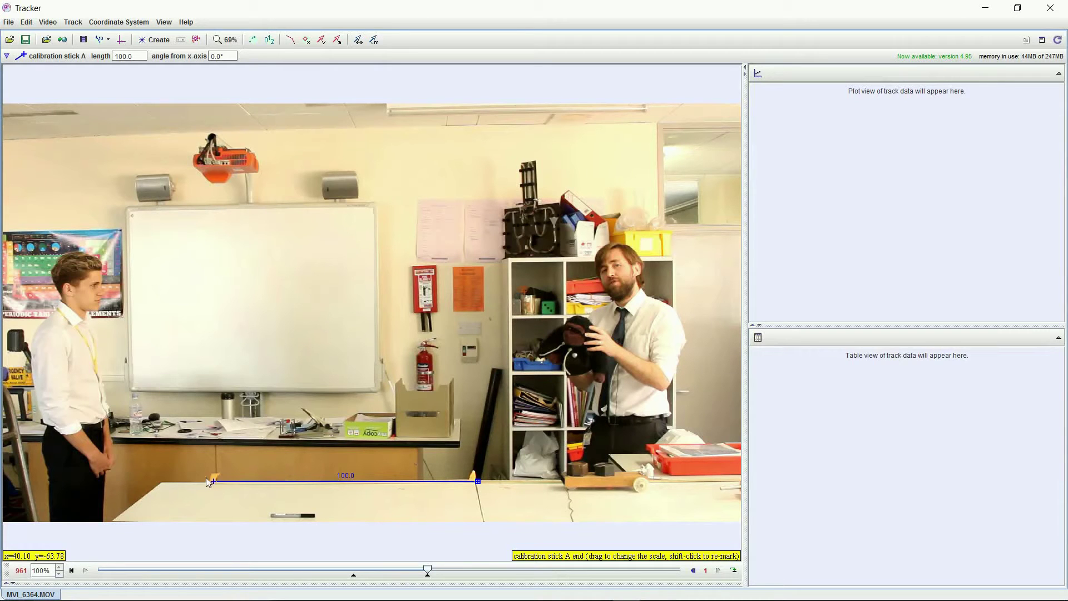
pyautogui.moveTo(217, 487); pyautogui.dragTo(213, 487)
# Step: Set the calibration stick's length to 1.000
pyautogui.click(353, 475)
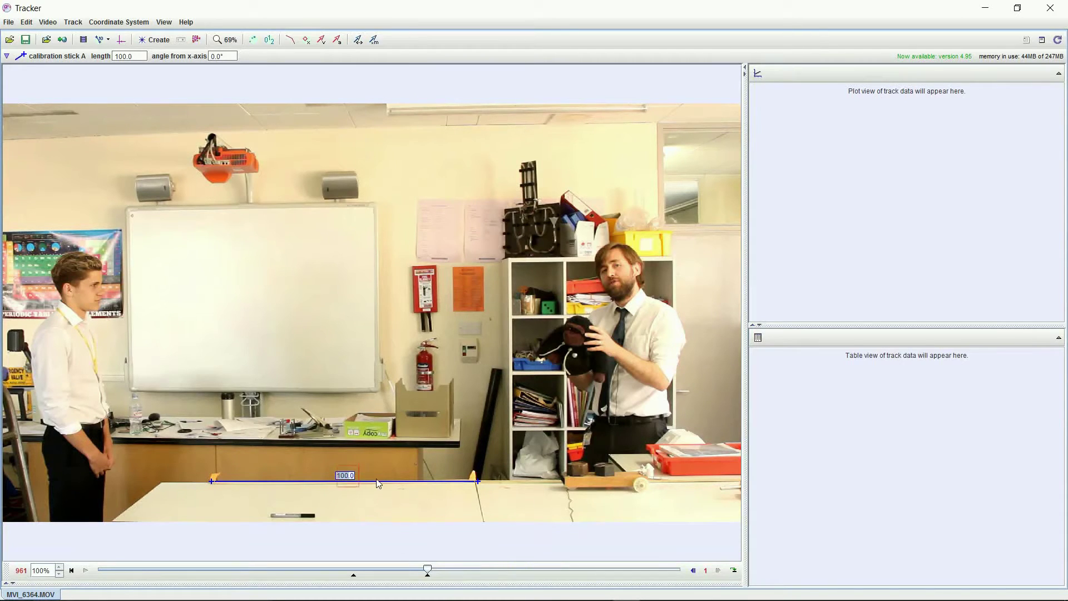
pyautogui.write('1')
pyautogui.press('Return')
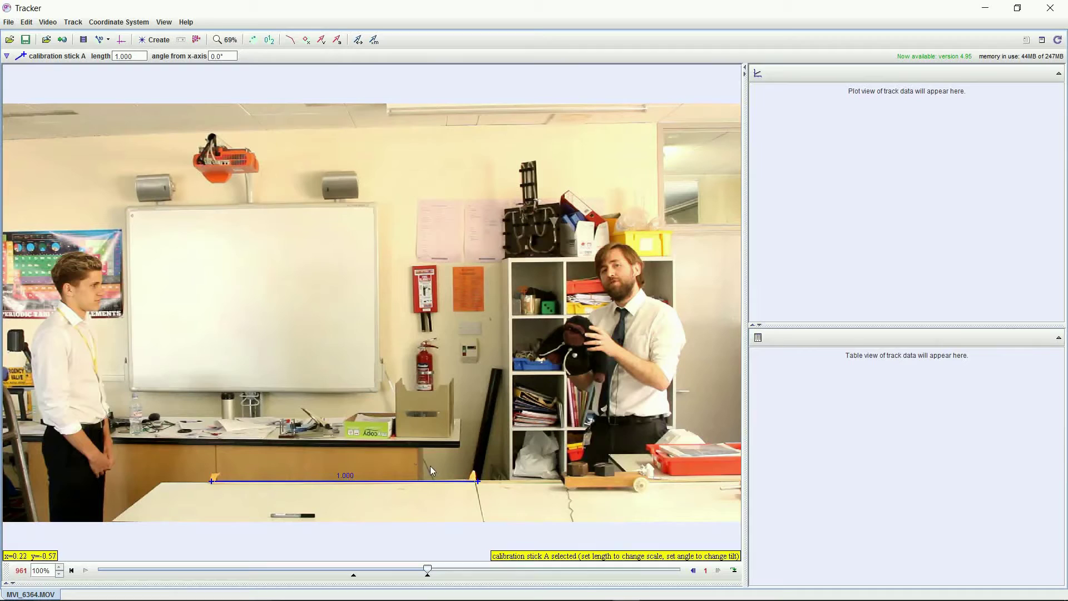
# Step: Create point mass A and mark the puppet in each frame while it is held
pyautogui.click(161, 39)
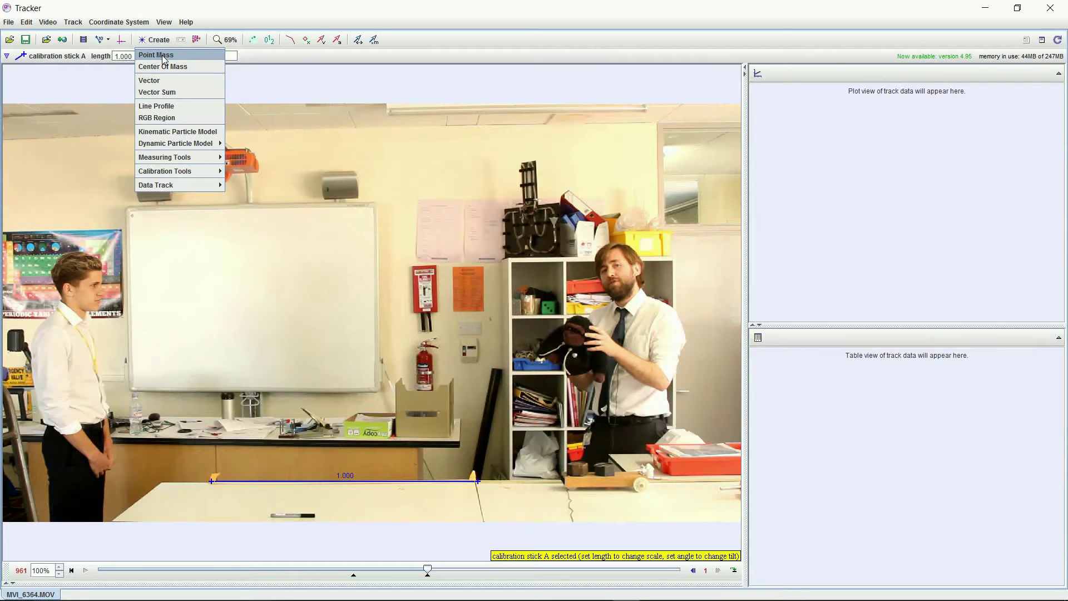
pyautogui.click(163, 55)
pyautogui.click(581, 328)
pyautogui.click(593, 333)
pyautogui.click(600, 336)
pyautogui.click(607, 344)
pyautogui.click(613, 351)
pyautogui.click(618, 359)
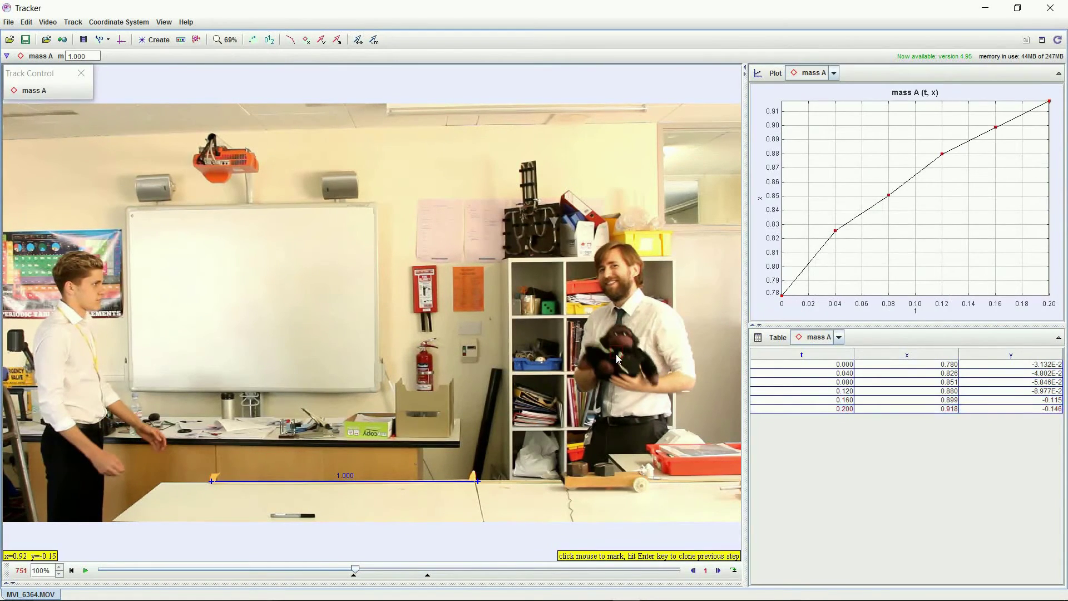
pyautogui.click(621, 363)
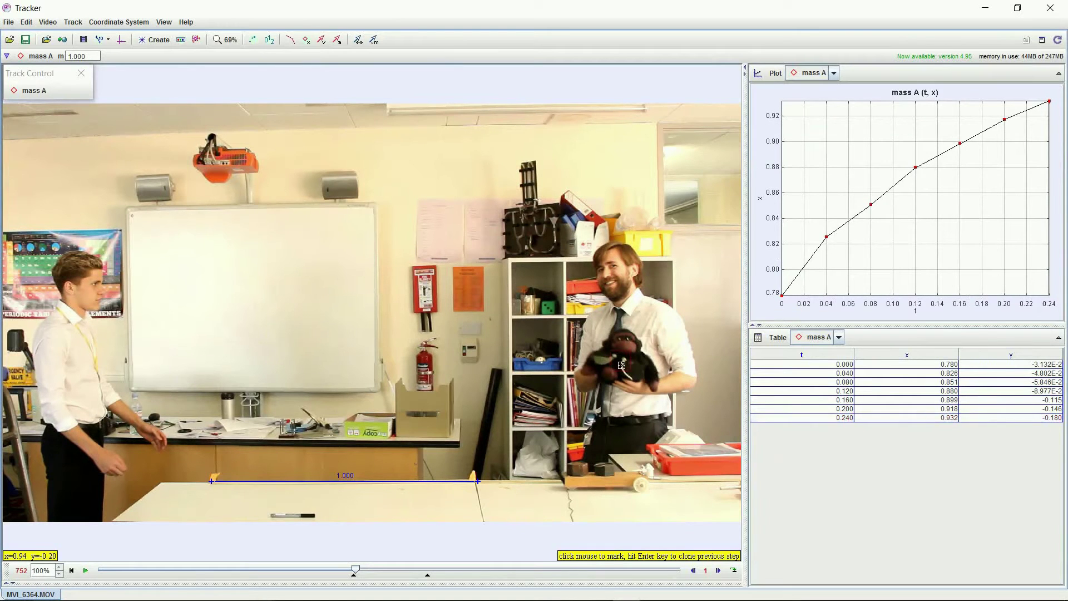
pyautogui.click(623, 366)
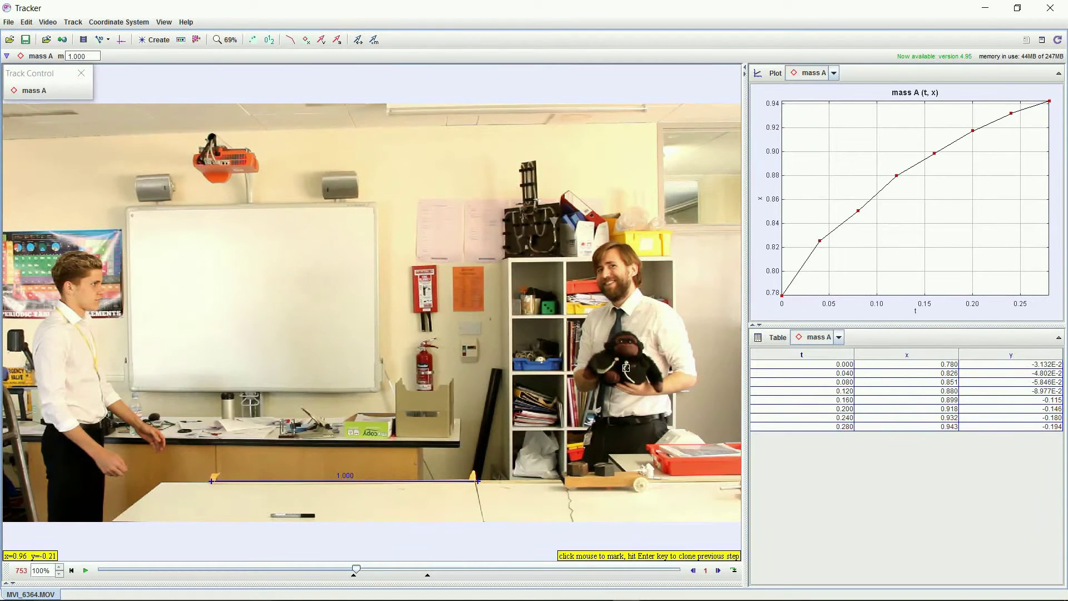
pyautogui.click(626, 368)
pyautogui.click(627, 369)
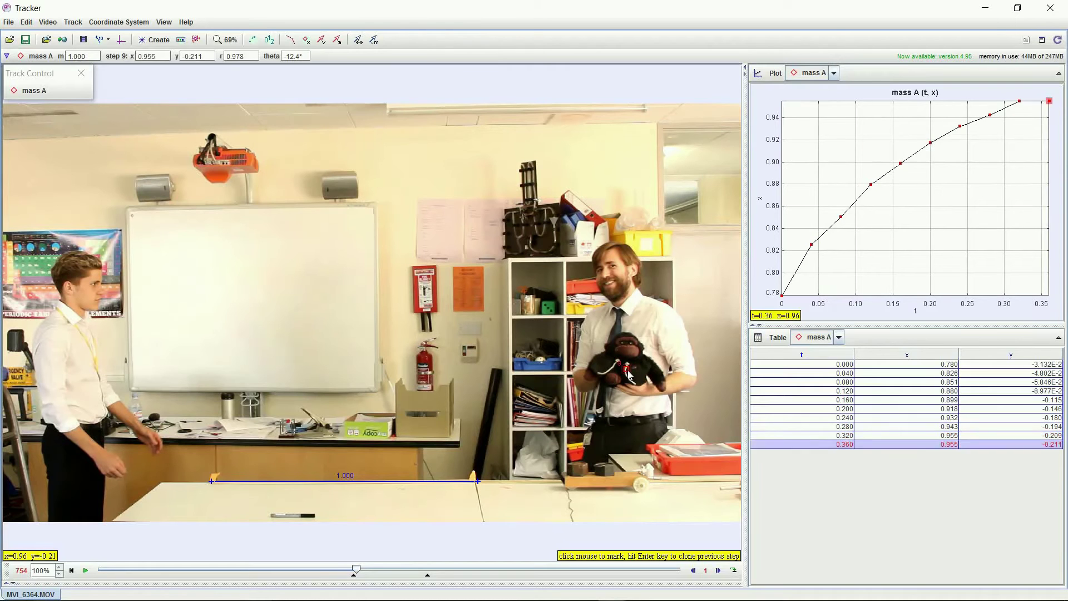
pyautogui.click(627, 369)
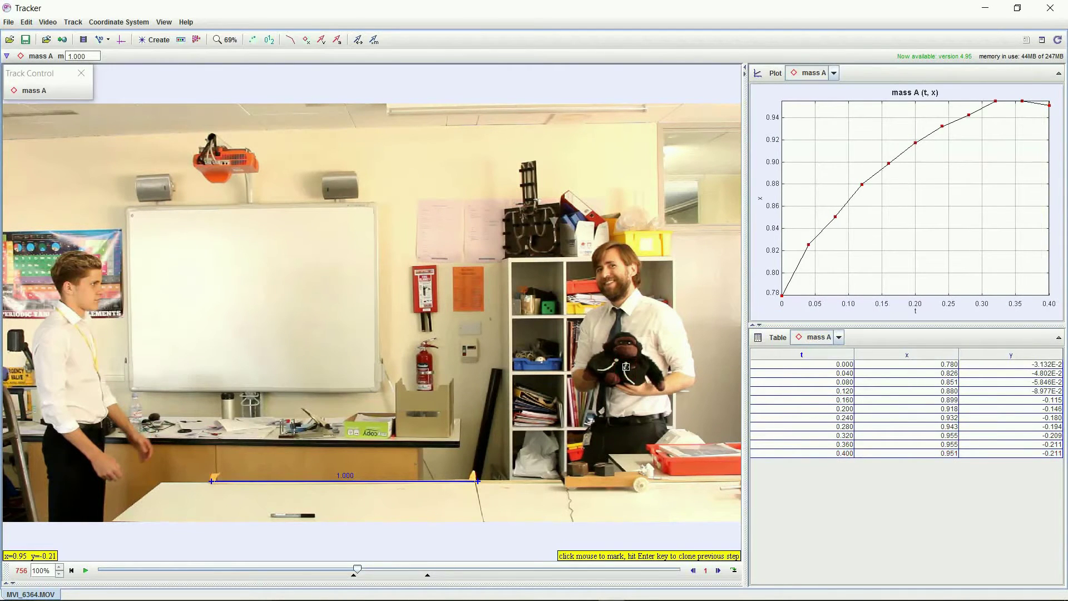
pyautogui.click(625, 367)
pyautogui.click(621, 366)
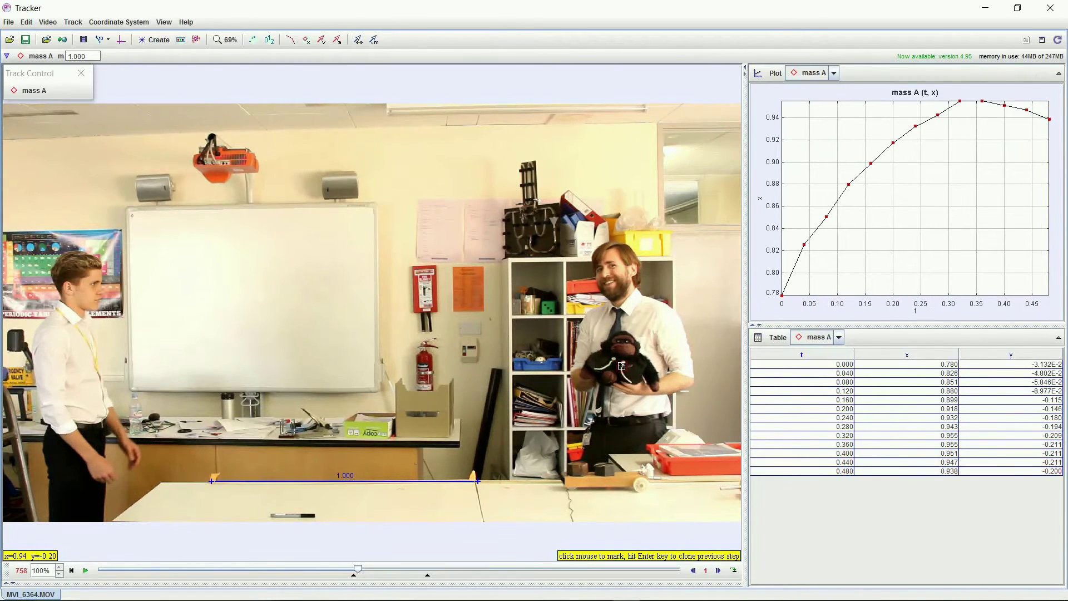
pyautogui.click(622, 365)
pyautogui.click(620, 365)
pyautogui.click(619, 366)
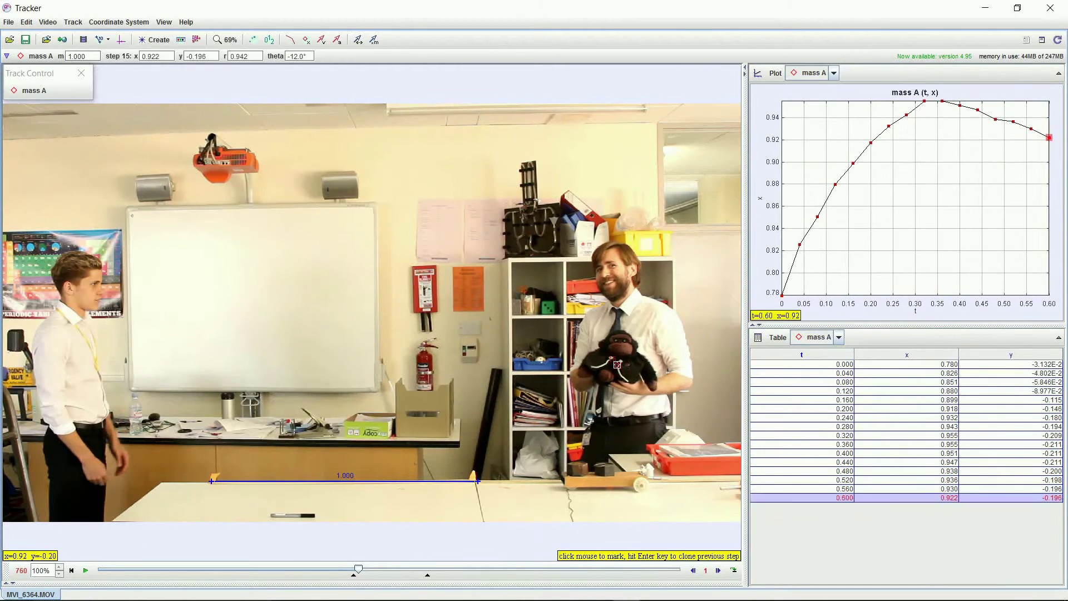
pyautogui.click(618, 367)
pyautogui.click(617, 368)
pyautogui.click(617, 369)
pyautogui.click(617, 370)
pyautogui.click(615, 370)
pyautogui.click(614, 372)
pyautogui.click(615, 370)
pyautogui.click(616, 370)
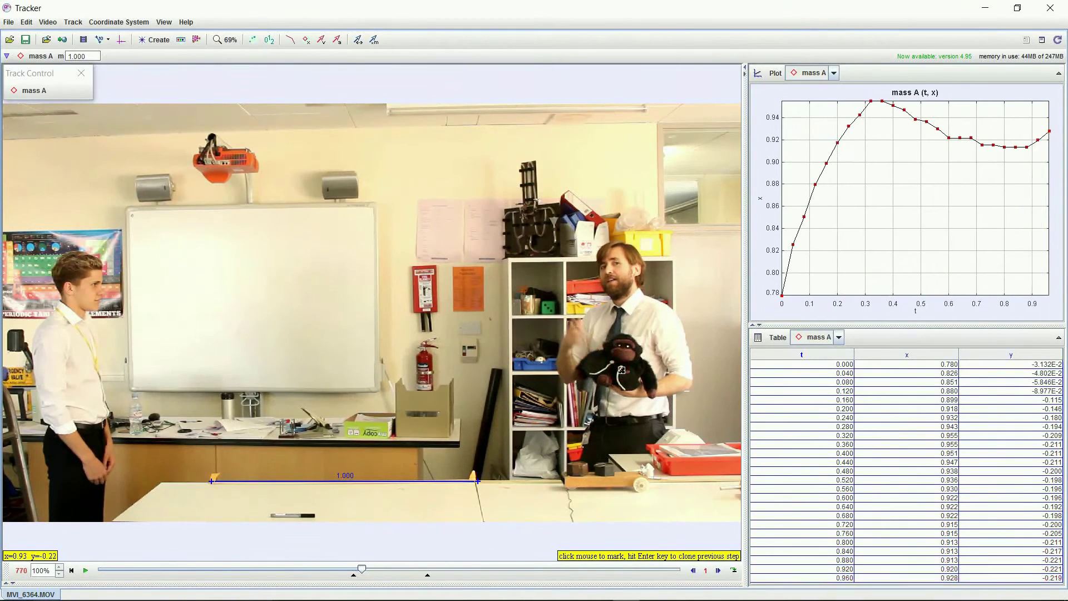
pyautogui.click(616, 369)
pyautogui.click(617, 369)
pyautogui.click(618, 367)
pyautogui.click(618, 367)
pyautogui.click(619, 366)
pyautogui.click(619, 365)
# Step: Mark mass A through the leftward throw, its arc and fall to the catcher
pyautogui.click(621, 365)
pyautogui.click(619, 364)
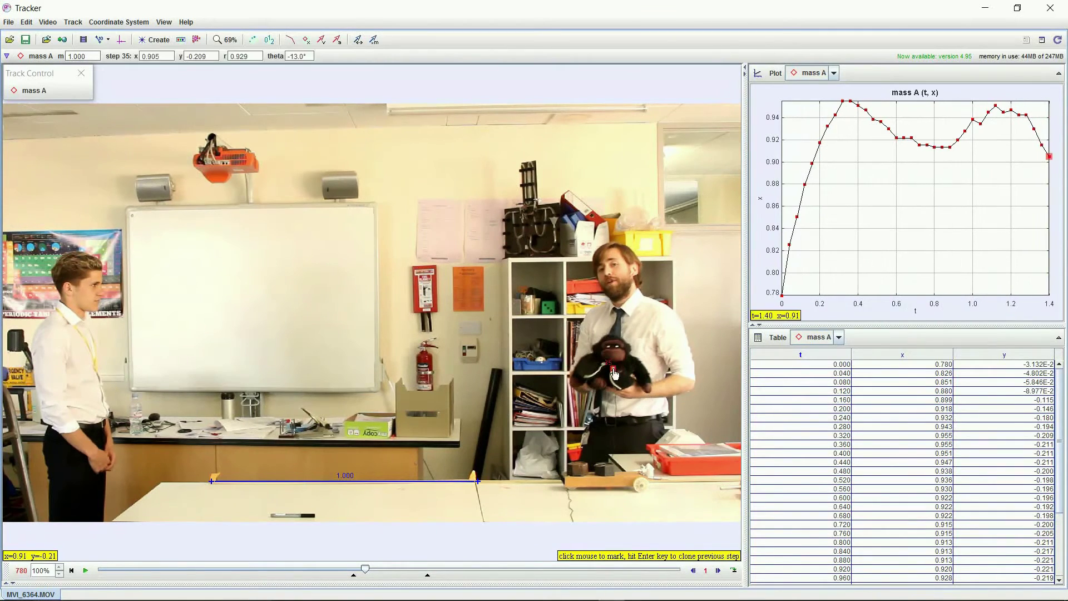
pyautogui.click(615, 361)
pyautogui.click(612, 359)
pyautogui.click(606, 356)
pyautogui.click(595, 351)
pyautogui.click(572, 344)
pyautogui.click(558, 339)
pyautogui.click(526, 312)
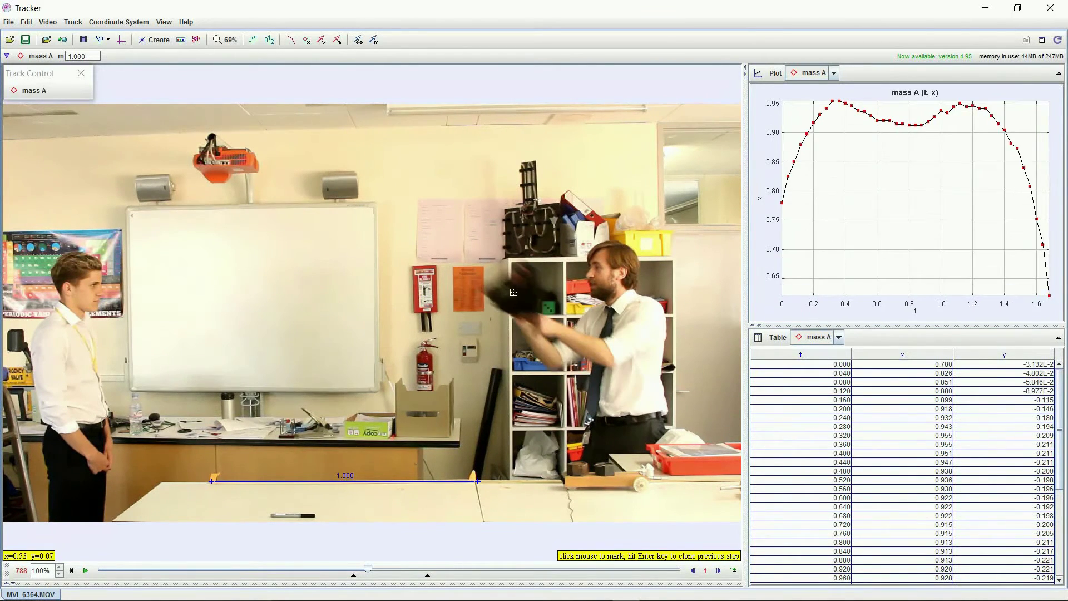
pyautogui.click(487, 287)
pyautogui.click(457, 262)
pyautogui.click(427, 242)
pyautogui.click(399, 235)
pyautogui.click(371, 233)
pyautogui.click(345, 232)
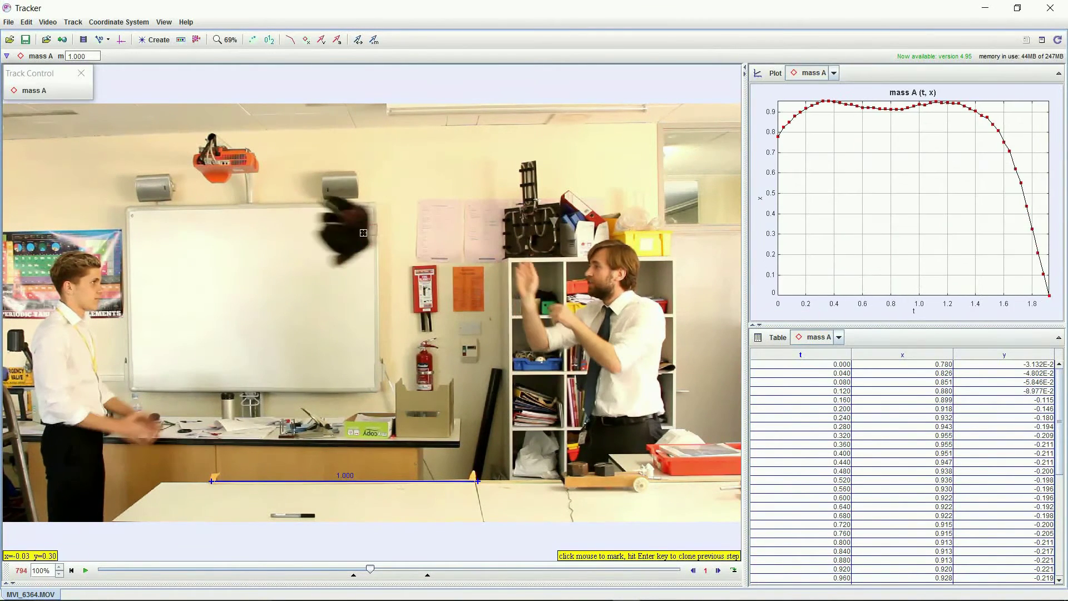
pyautogui.click(311, 231)
pyautogui.click(290, 236)
pyautogui.click(267, 244)
pyautogui.click(239, 257)
pyautogui.click(218, 274)
pyautogui.click(194, 292)
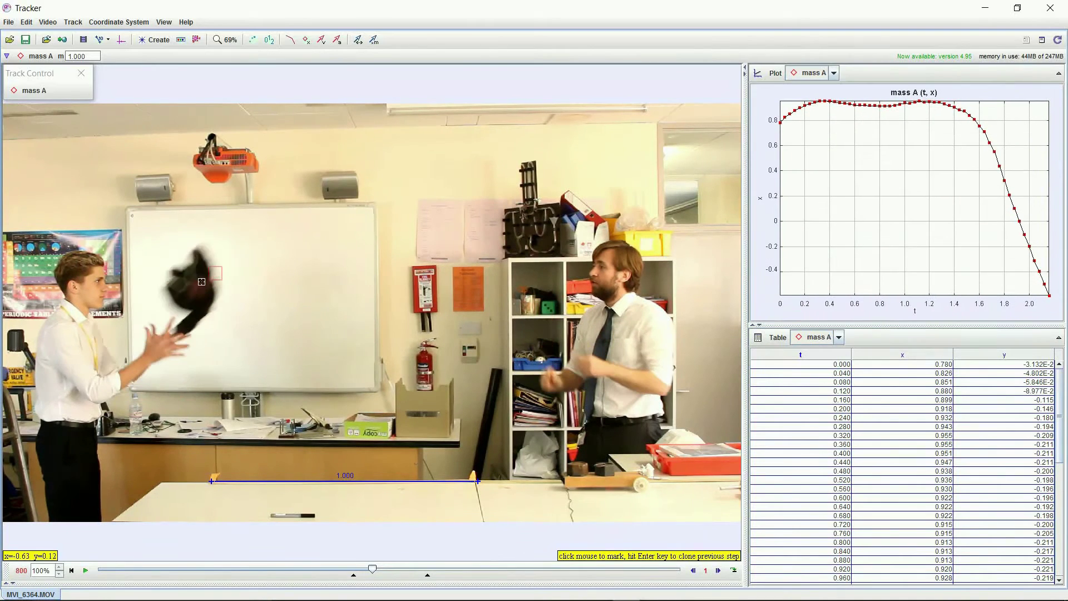
pyautogui.click(177, 307)
pyautogui.click(165, 321)
pyautogui.click(157, 337)
pyautogui.click(150, 355)
pyautogui.click(150, 372)
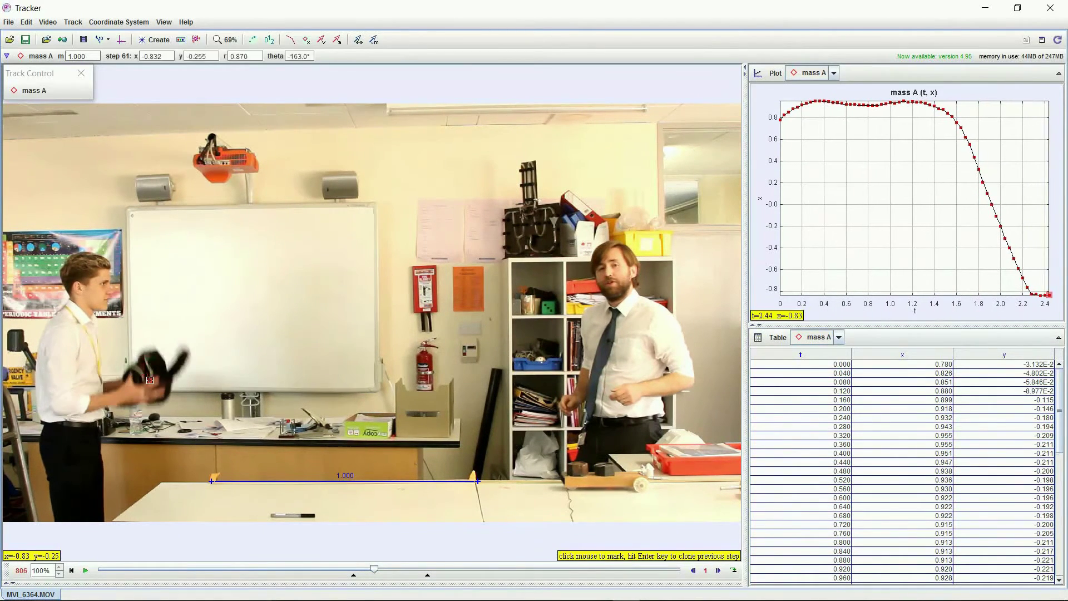
pyautogui.click(150, 389)
pyautogui.click(152, 408)
pyautogui.click(149, 424)
pyautogui.click(146, 440)
pyautogui.click(138, 455)
pyautogui.click(129, 459)
pyautogui.click(127, 463)
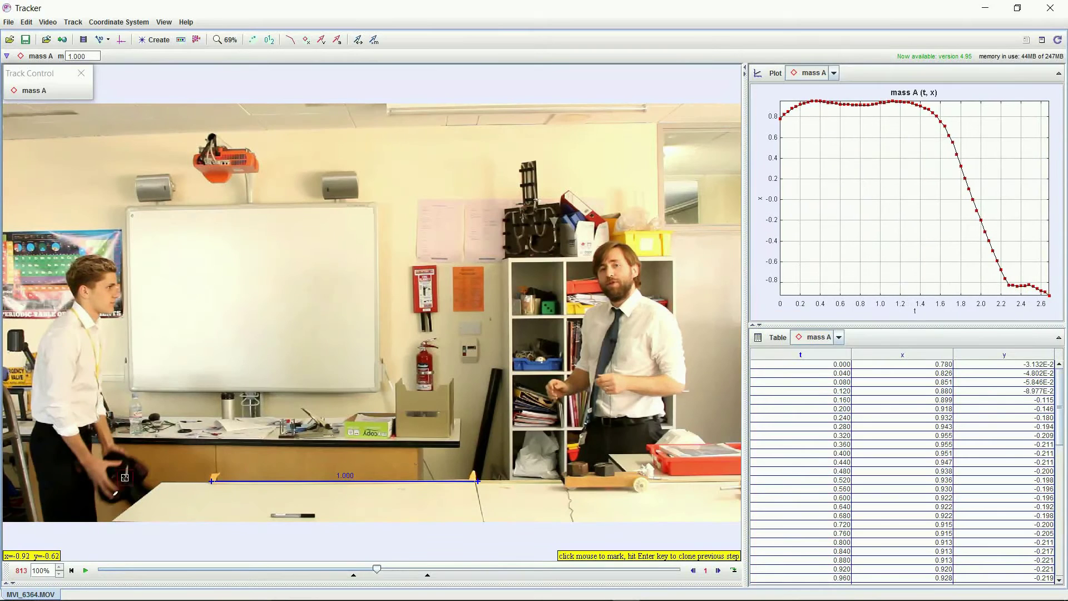
pyautogui.click(124, 468)
pyautogui.click(122, 473)
pyautogui.click(119, 477)
pyautogui.click(117, 481)
pyautogui.click(113, 485)
pyautogui.click(110, 490)
# Step: Mark mass A through the return throw rightward until it rests in the catcher's hands
pyautogui.click(109, 492)
pyautogui.click(112, 490)
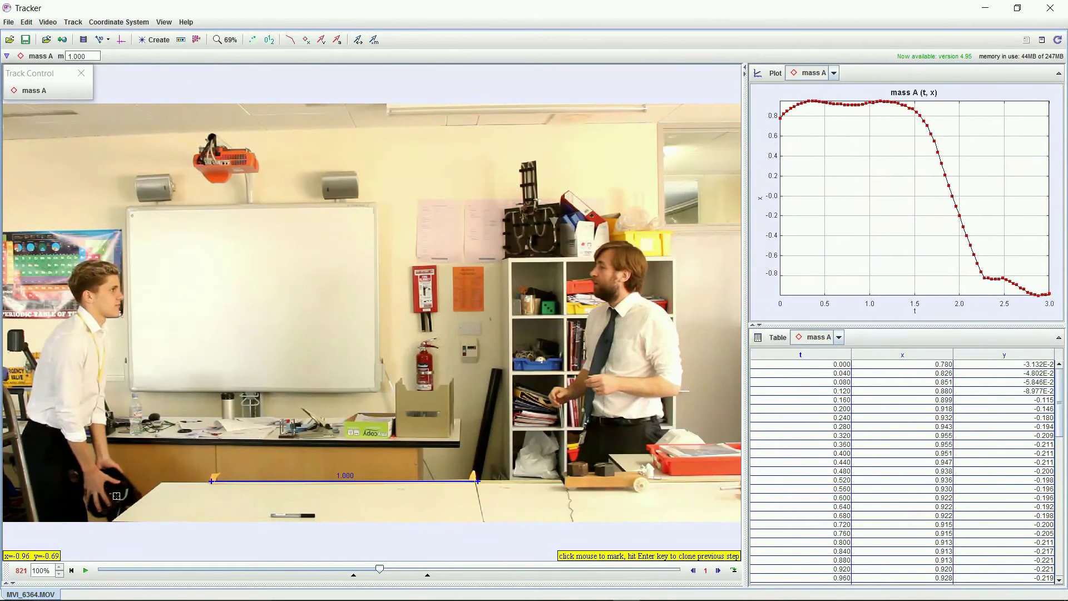
pyautogui.click(120, 485)
pyautogui.click(134, 478)
pyautogui.click(150, 462)
pyautogui.click(170, 445)
pyautogui.click(194, 421)
pyautogui.click(212, 389)
pyautogui.click(226, 357)
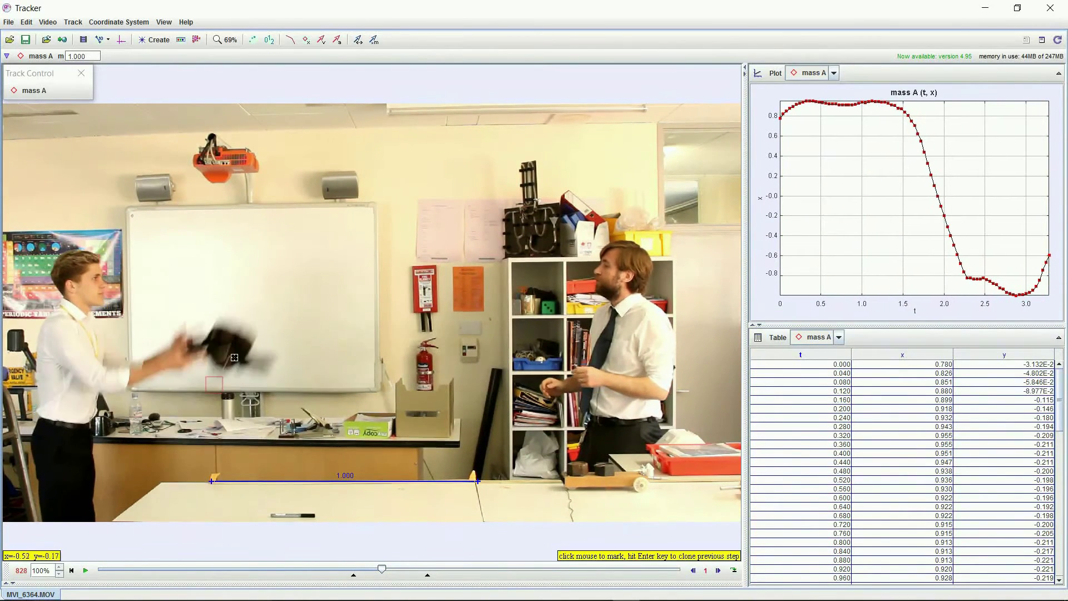
pyautogui.click(239, 325)
pyautogui.click(256, 295)
pyautogui.click(276, 264)
pyautogui.click(298, 237)
pyautogui.click(318, 213)
pyautogui.click(334, 190)
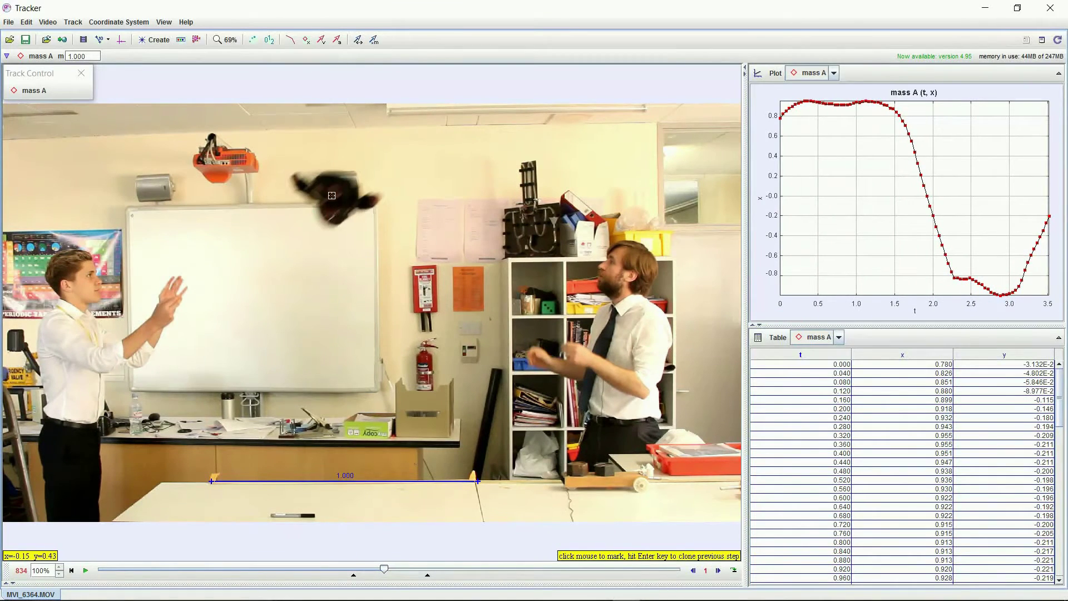
pyautogui.click(348, 178)
pyautogui.click(359, 172)
pyautogui.click(376, 166)
pyautogui.click(393, 161)
pyautogui.click(423, 163)
pyautogui.click(449, 168)
pyautogui.click(465, 172)
pyautogui.click(483, 181)
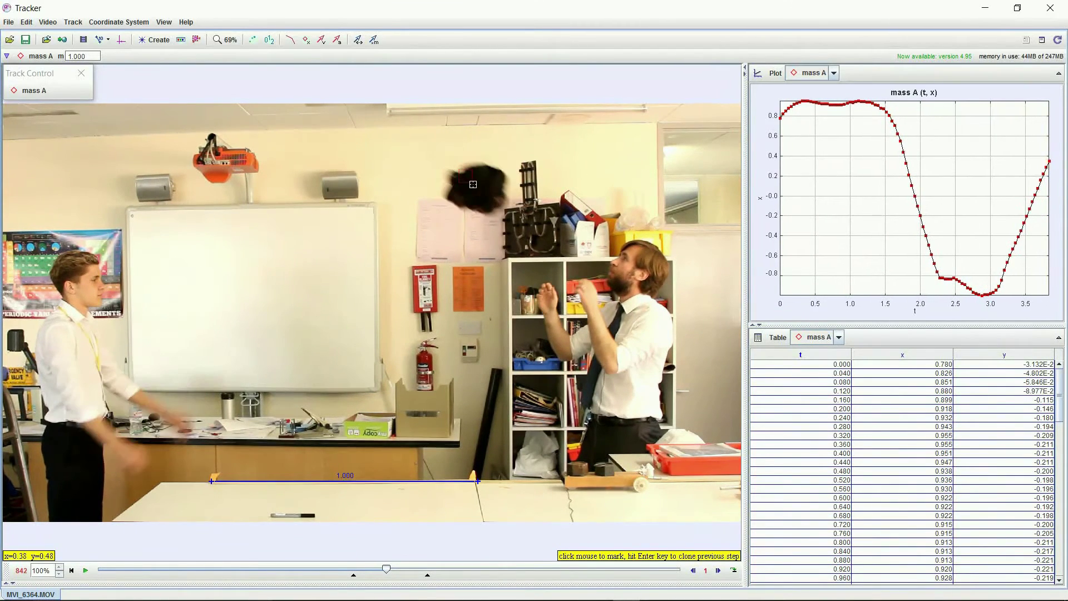
pyautogui.click(500, 192)
pyautogui.click(517, 206)
pyautogui.click(533, 231)
pyautogui.click(551, 270)
pyautogui.click(560, 286)
pyautogui.click(567, 303)
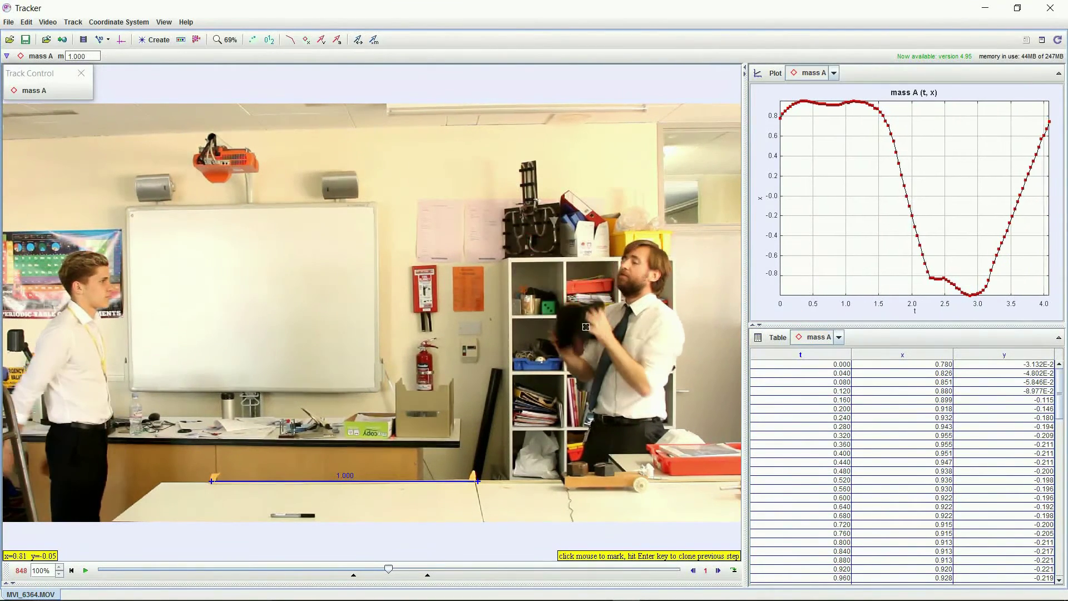
pyautogui.click(576, 317)
pyautogui.click(584, 331)
pyautogui.click(592, 345)
pyautogui.click(592, 355)
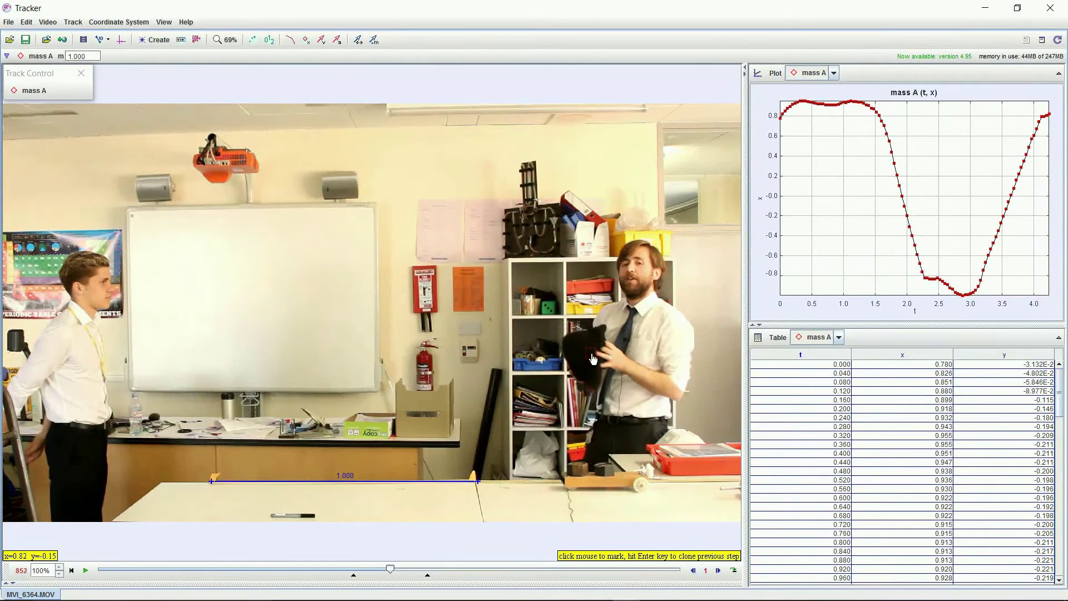
pyautogui.click(594, 360)
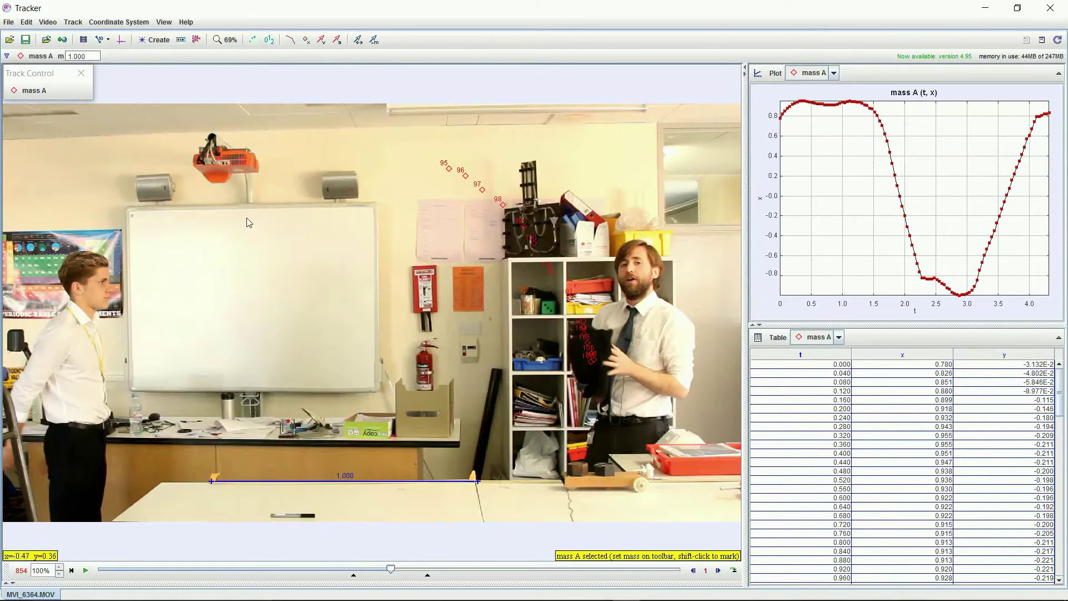
# Step: Change mass A's mass value from 1.000 to 0.200
pyautogui.moveTo(90, 56); pyautogui.dragTo(66, 57)
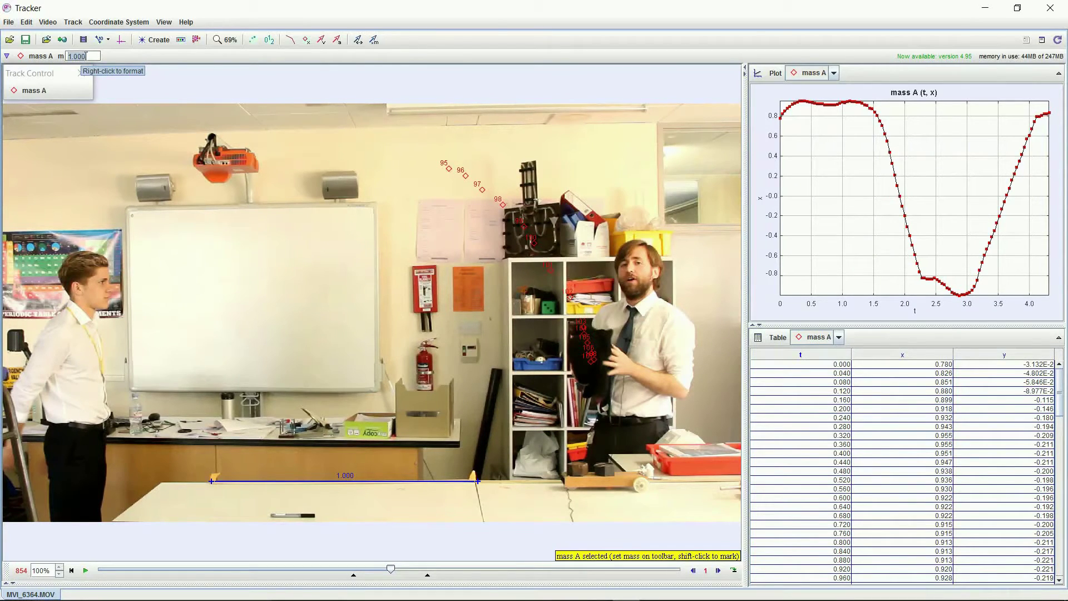
pyautogui.write('0.20')
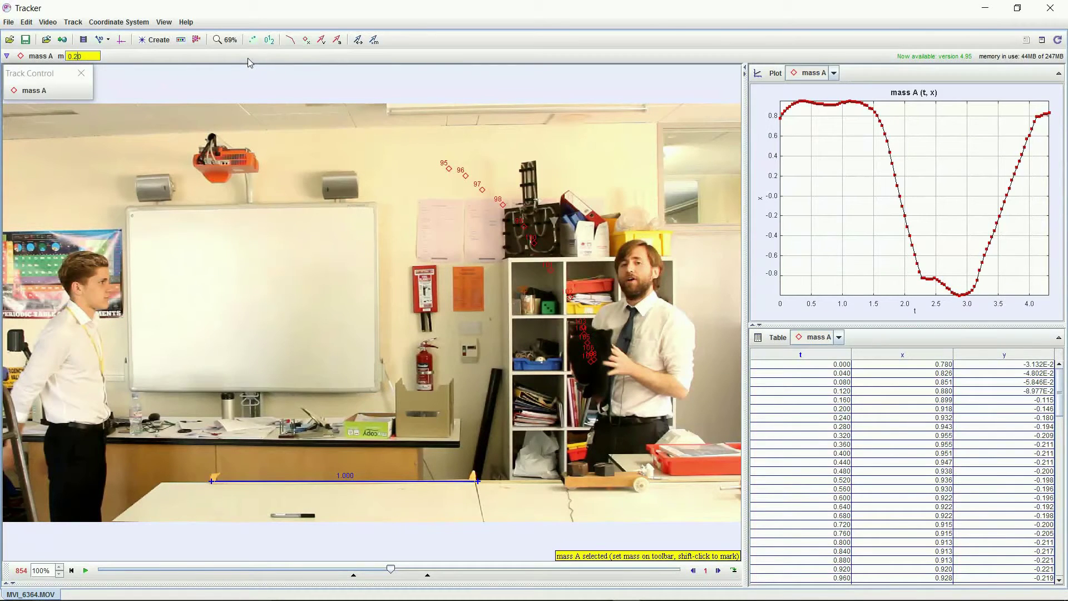
pyautogui.press('Return')
# Step: Shrink the video to widen the graph and table, leaving table columns unchanged
pyautogui.moveTo(746, 245); pyautogui.dragTo(511, 245)
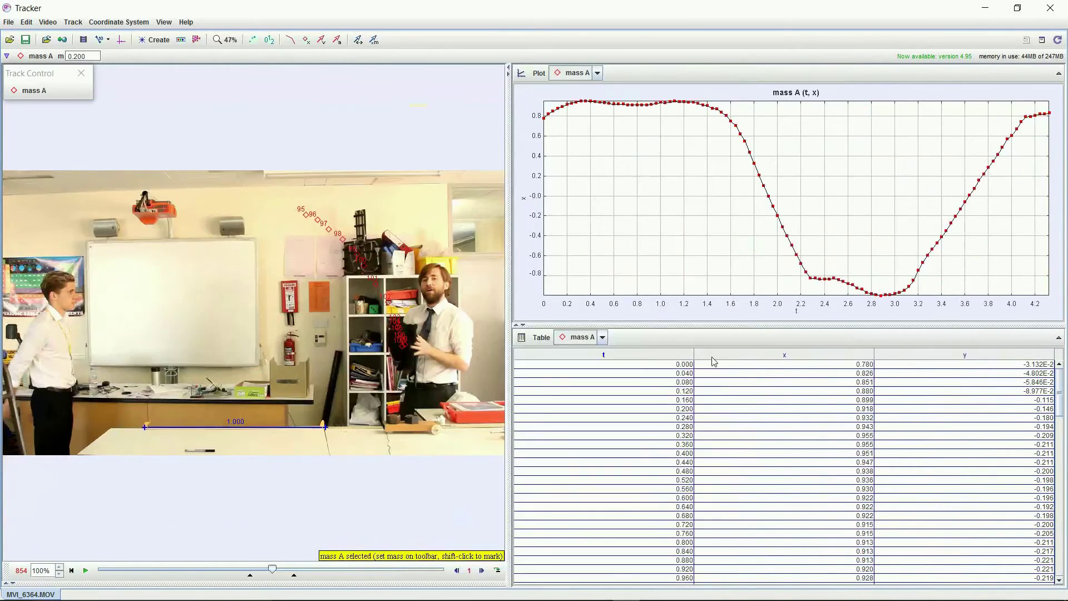
pyautogui.click(537, 337)
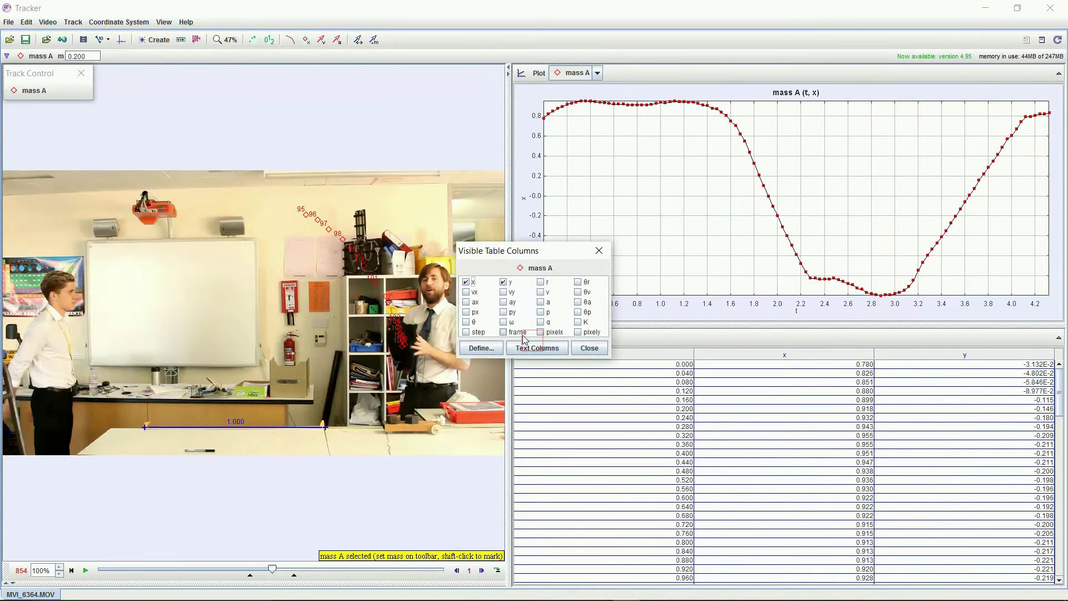
pyautogui.click(589, 348)
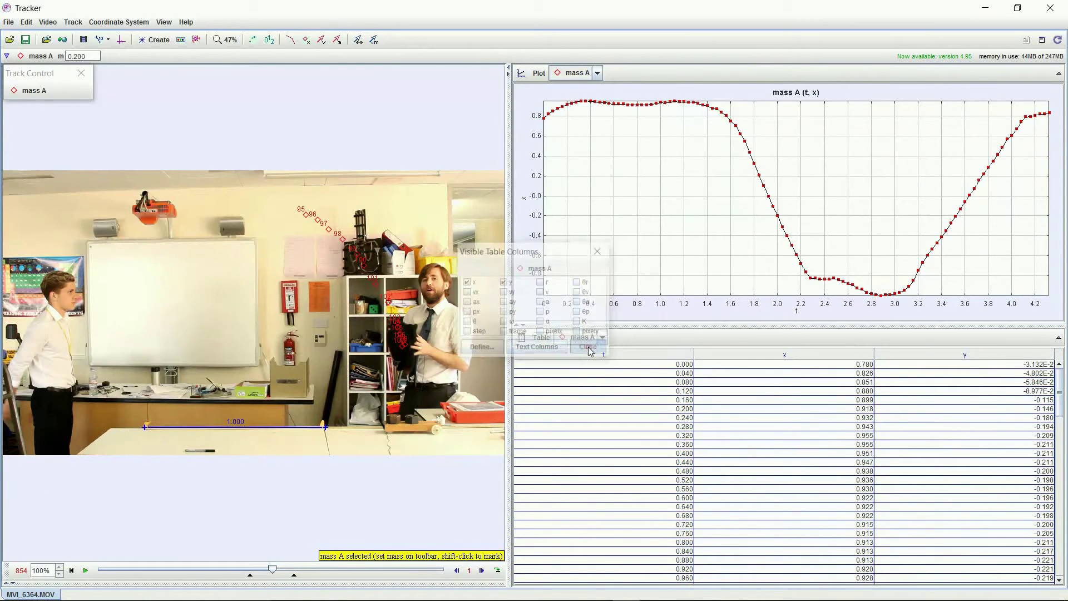
# Step: Scroll through the mass A data table, selecting its rows and viewing its options
pyautogui.scroll(-3, 1057, 439)
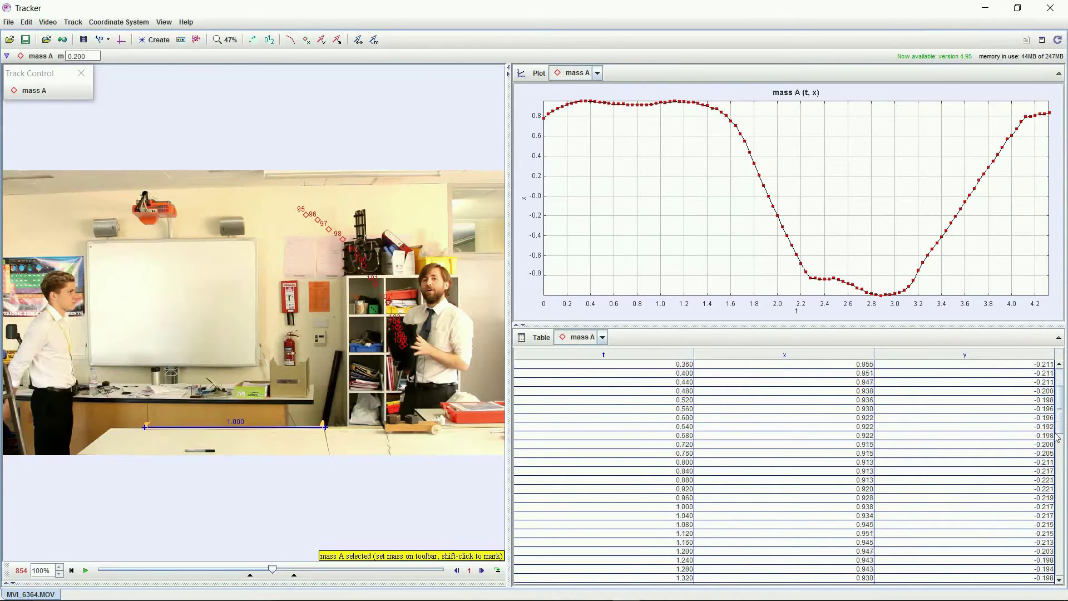
pyautogui.scroll(-20, 1059, 424)
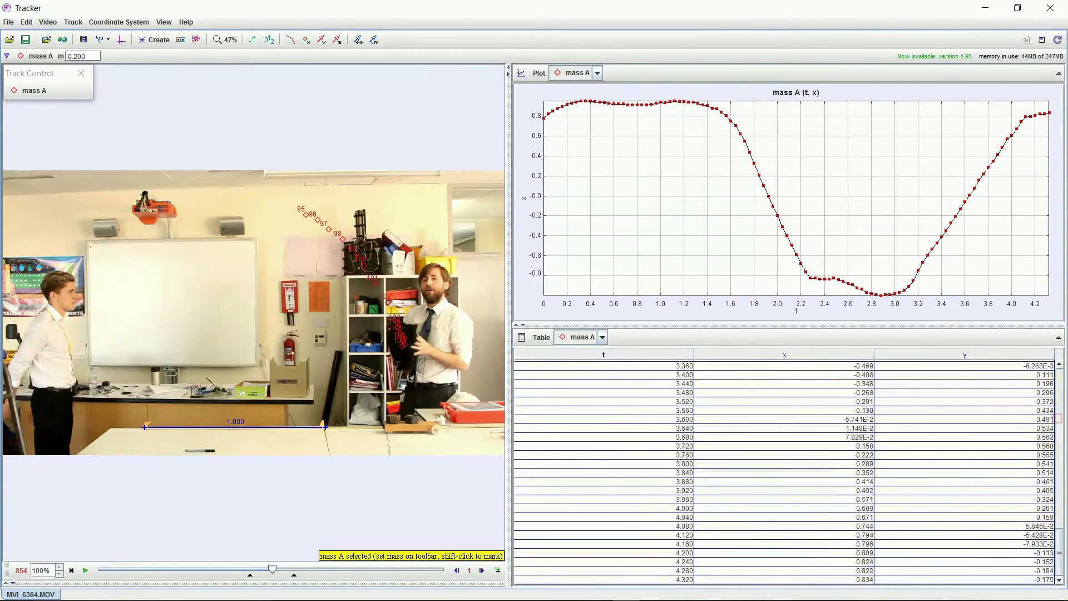
pyautogui.keyDown('shift'); pyautogui.click(999, 579); pyautogui.keyUp('shift')
pyautogui.rightClick(999, 580)
pyautogui.moveTo(990, 502)
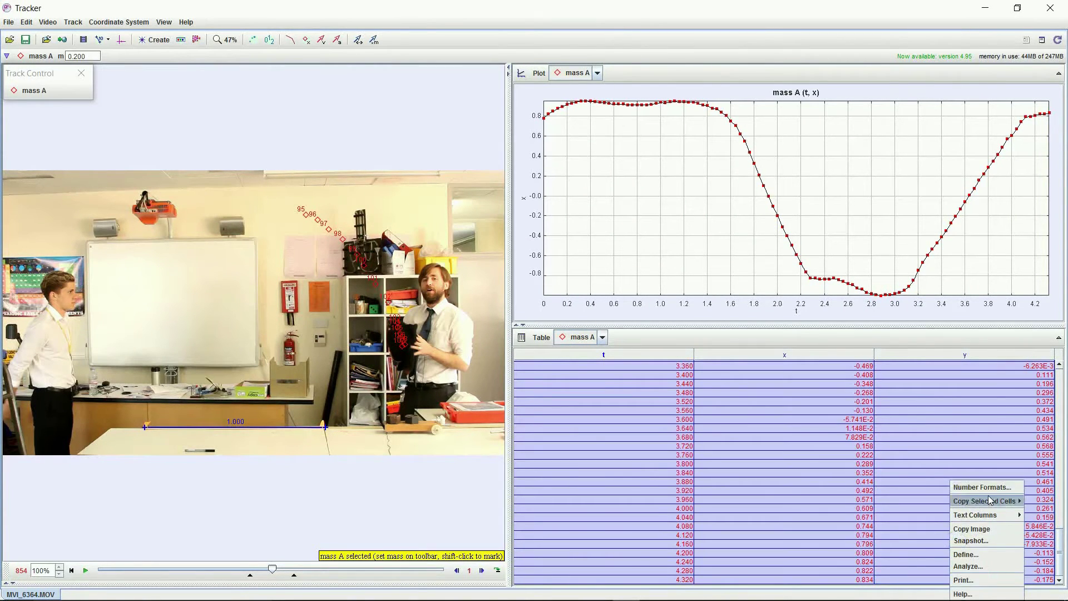
pyautogui.click(912, 437)
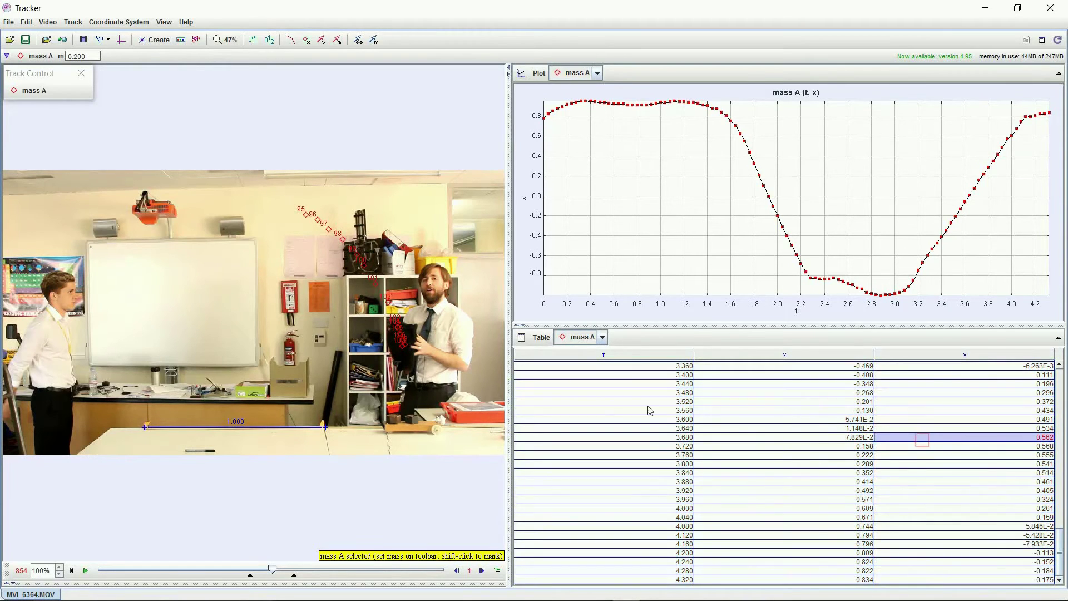
pyautogui.scroll(4, 817, 450)
pyautogui.scroll(20, 816, 450)
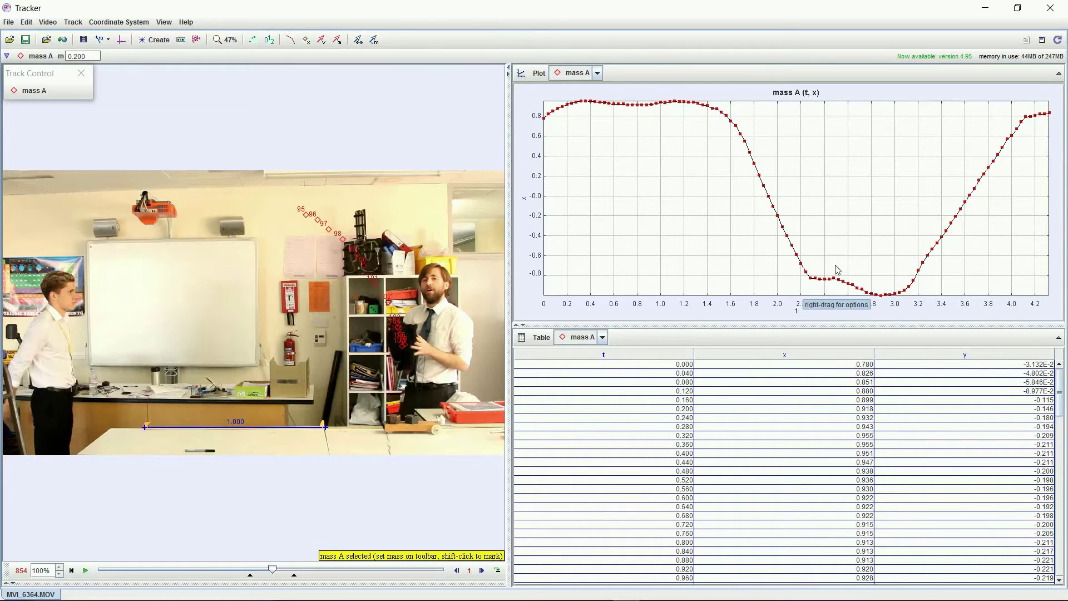
# Step: Collapse the data table to a full-height x–t plot and re-enlarge the video beside it
pyautogui.moveTo(726, 324); pyautogui.dragTo(707, 564)
pyautogui.moveTo(508, 297); pyautogui.dragTo(186, 260)
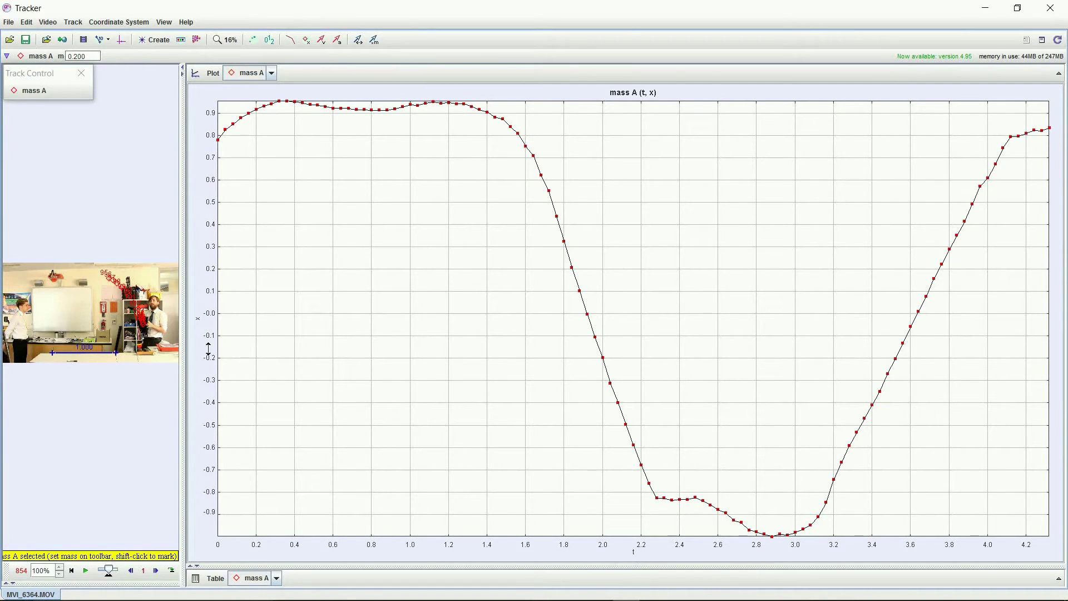
pyautogui.moveTo(183, 322); pyautogui.dragTo(519, 319)
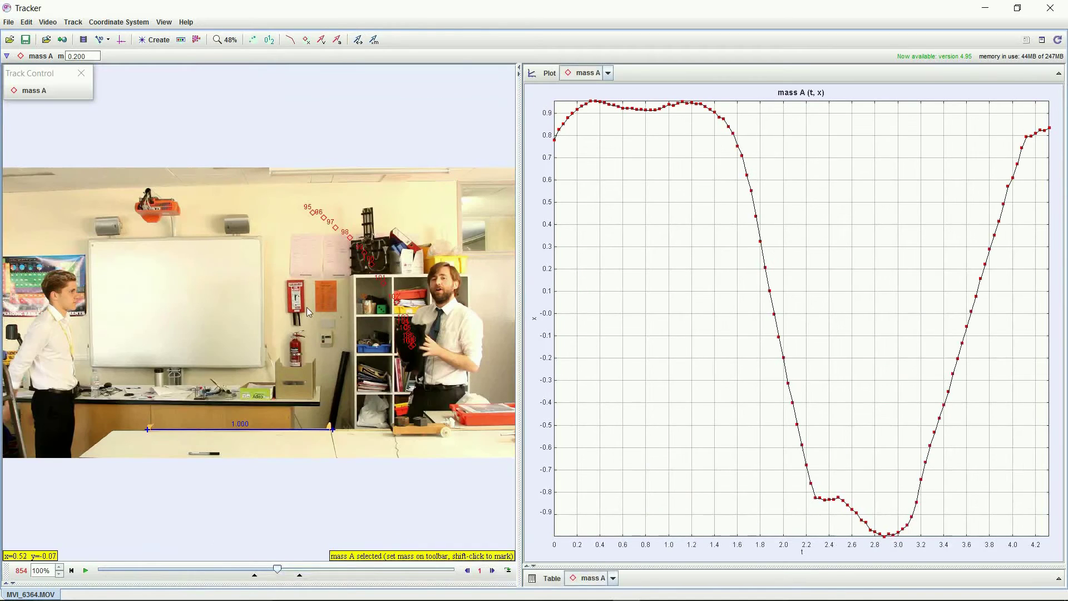
pyautogui.click(121, 39)
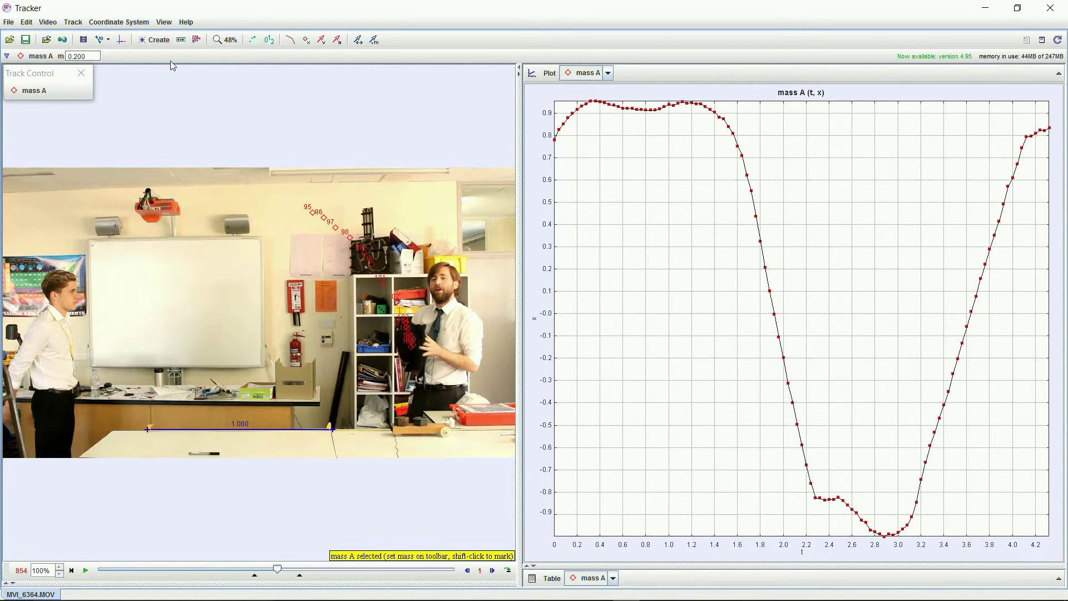
# Step: Place the axes origin on the object in the thrower's hands, with the x-axis left at 0°
pyautogui.click(121, 39)
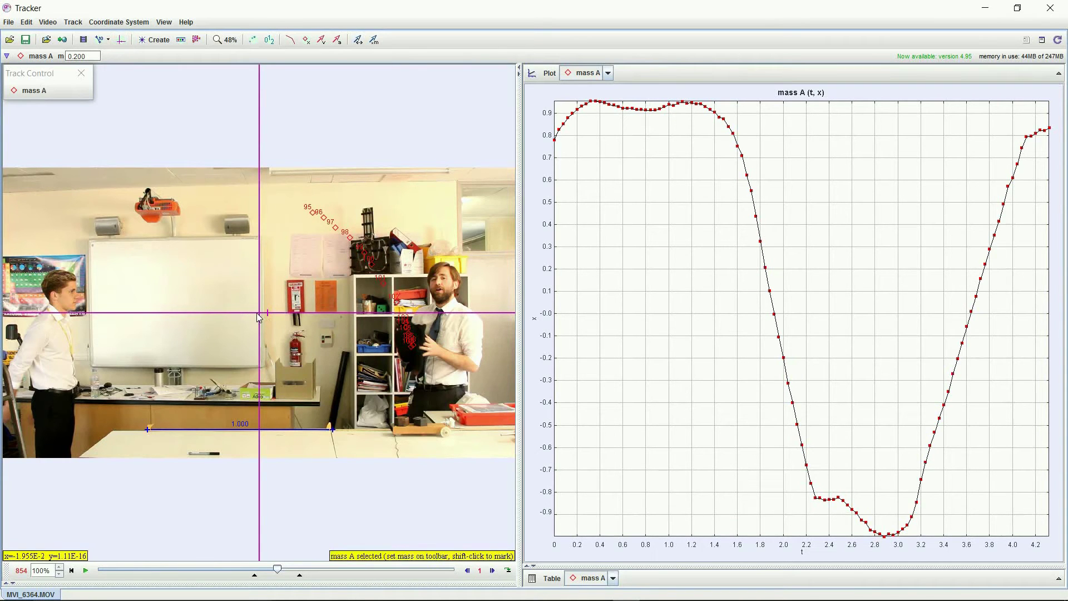
pyautogui.moveTo(258, 312); pyautogui.dragTo(410, 352)
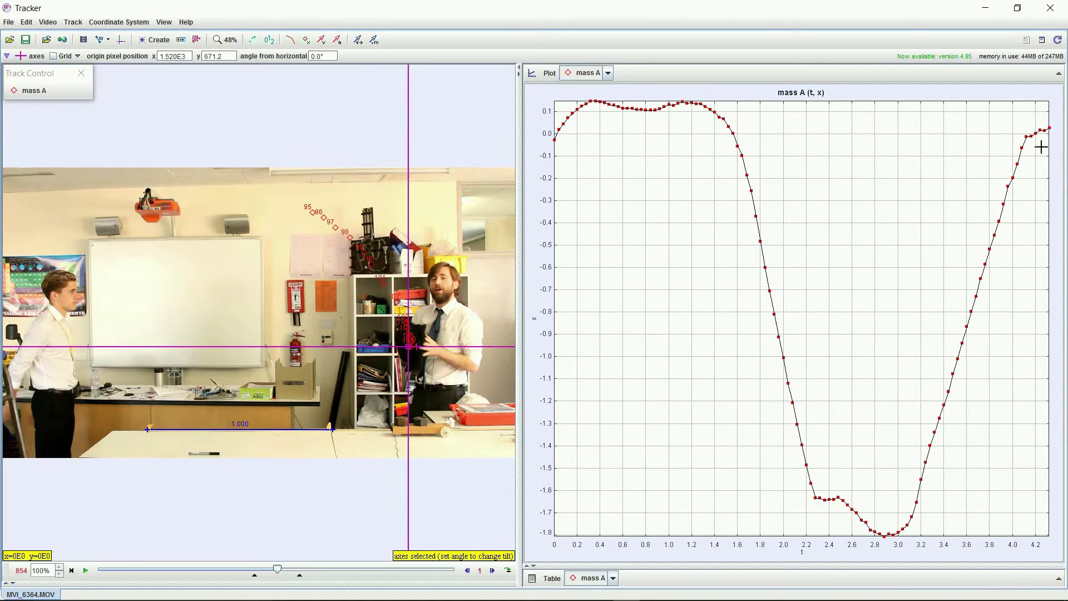
pyautogui.moveTo(493, 347); pyautogui.dragTo(328, 348)
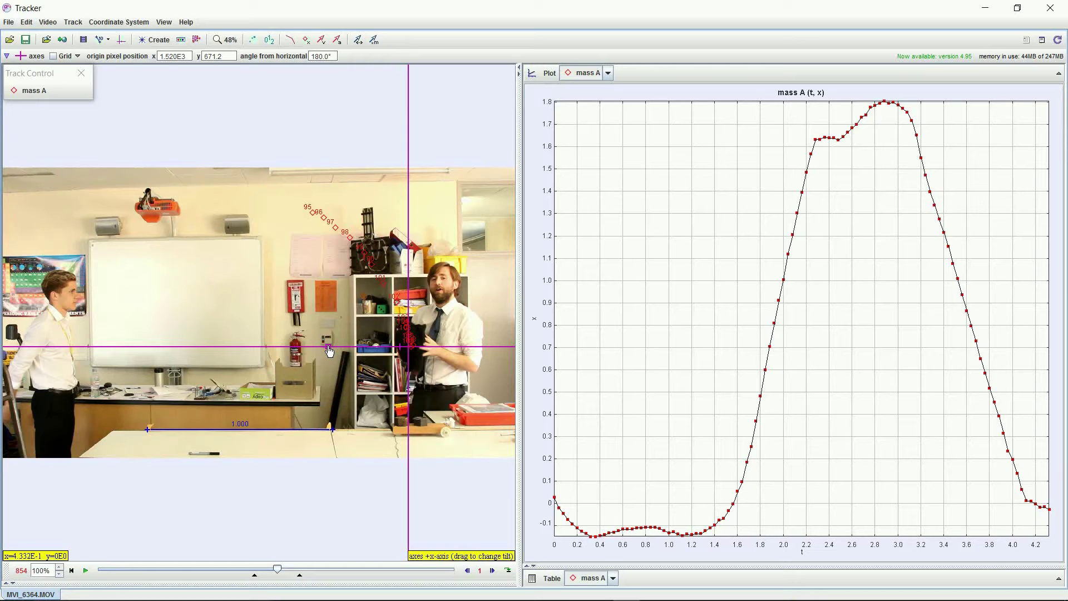
pyautogui.moveTo(328, 348); pyautogui.dragTo(477, 347)
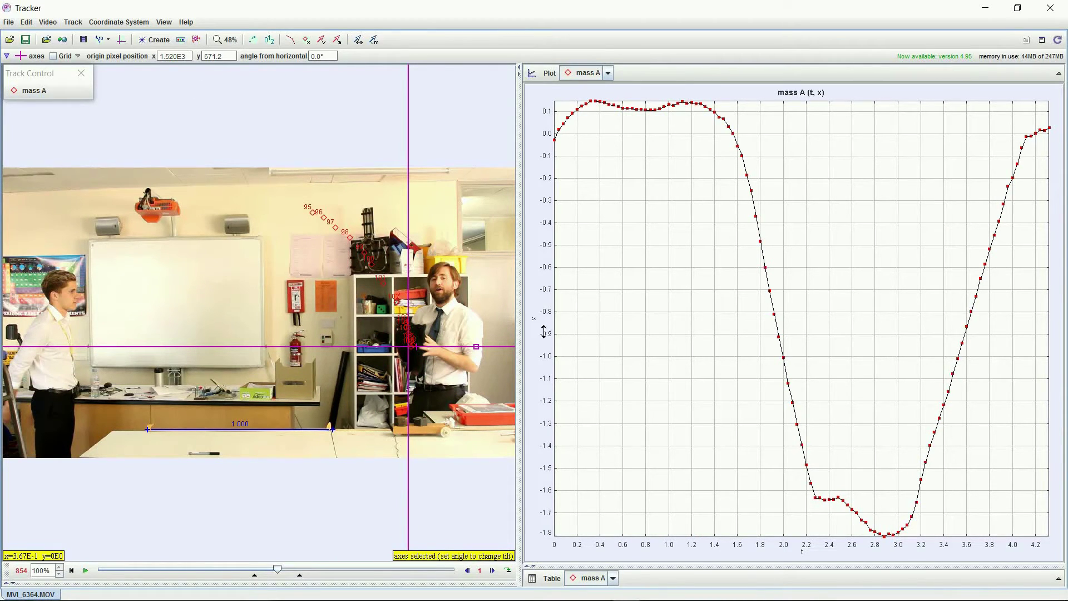
pyautogui.moveTo(524, 327); pyautogui.dragTo(215, 328)
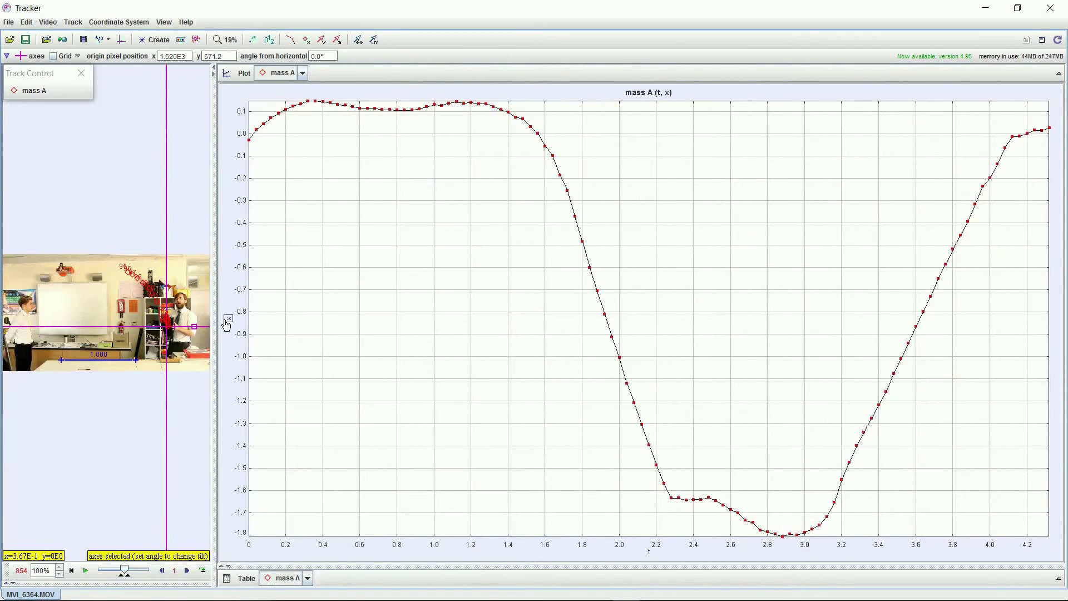
# Step: Graph mass A's y-position against time, then enlarge the video and replay from frame 757
pyautogui.click(228, 321)
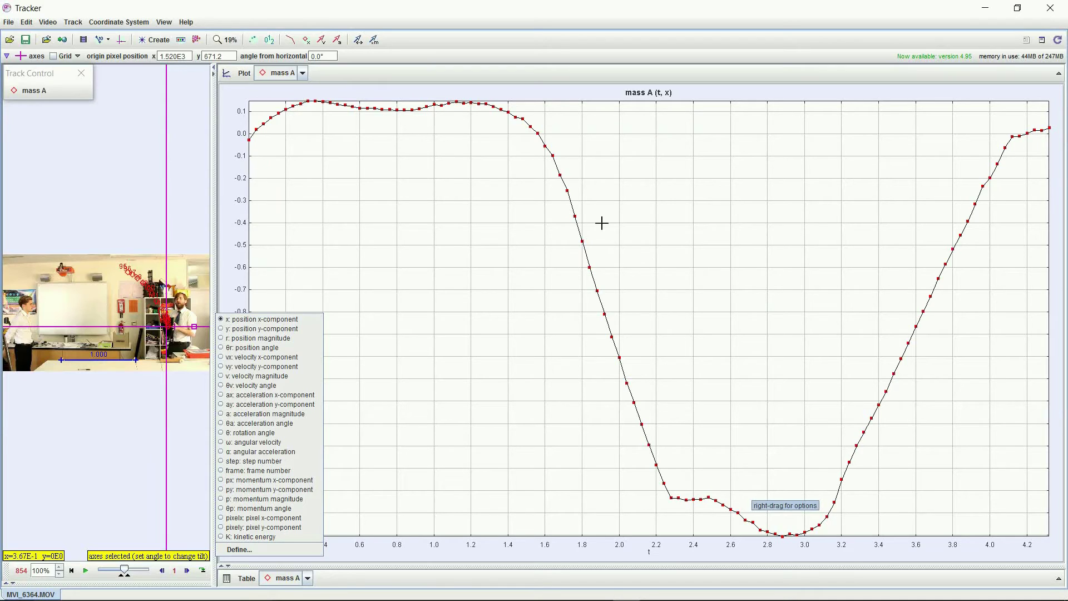
pyautogui.click(253, 329)
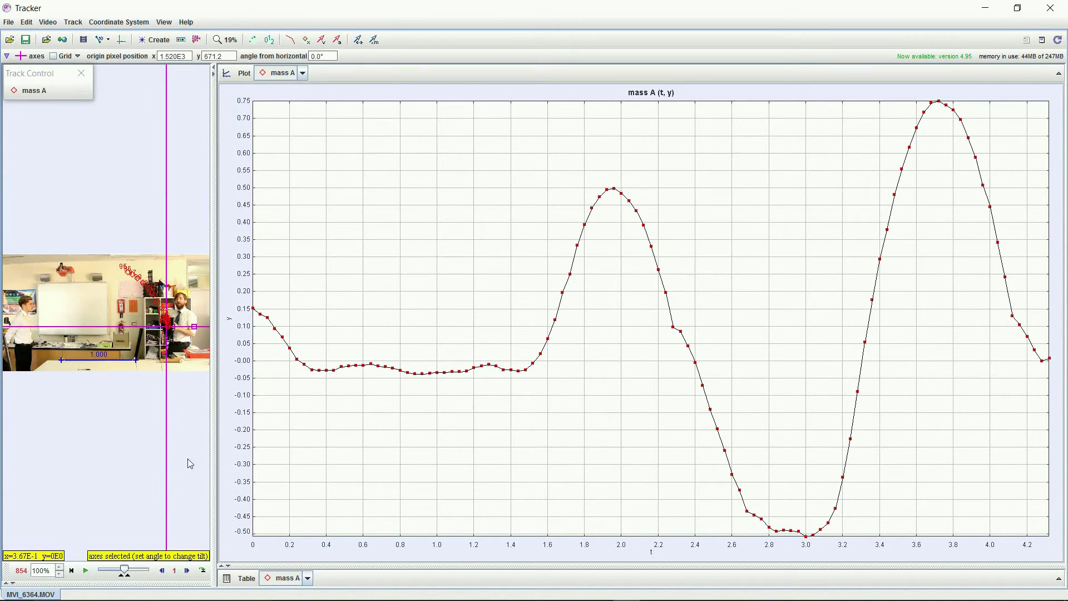
pyautogui.moveTo(217, 408); pyautogui.dragTo(466, 407)
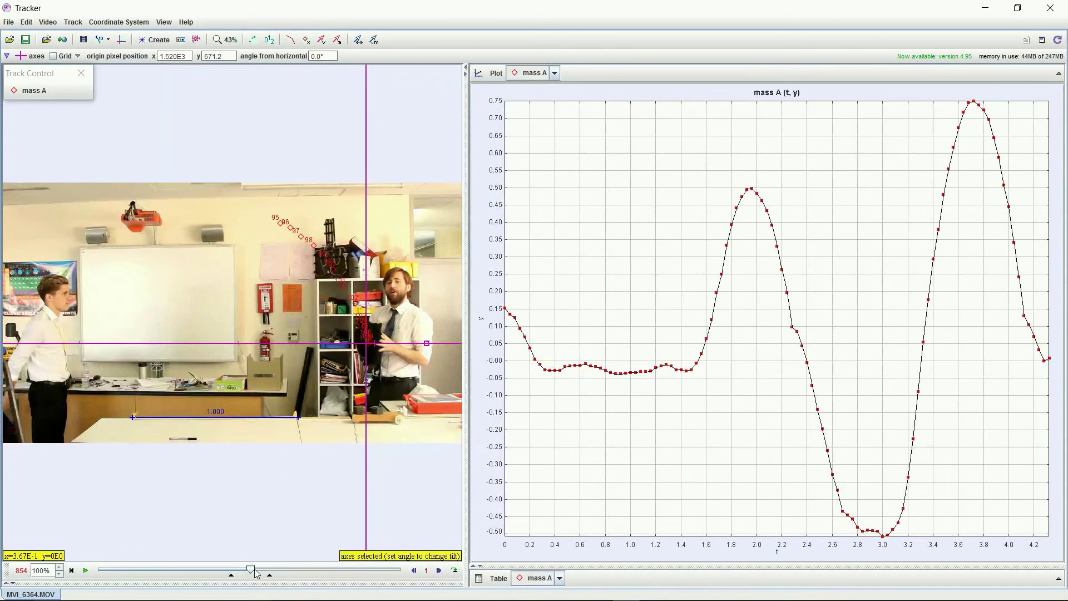
pyautogui.moveTo(253, 569); pyautogui.dragTo(234, 568)
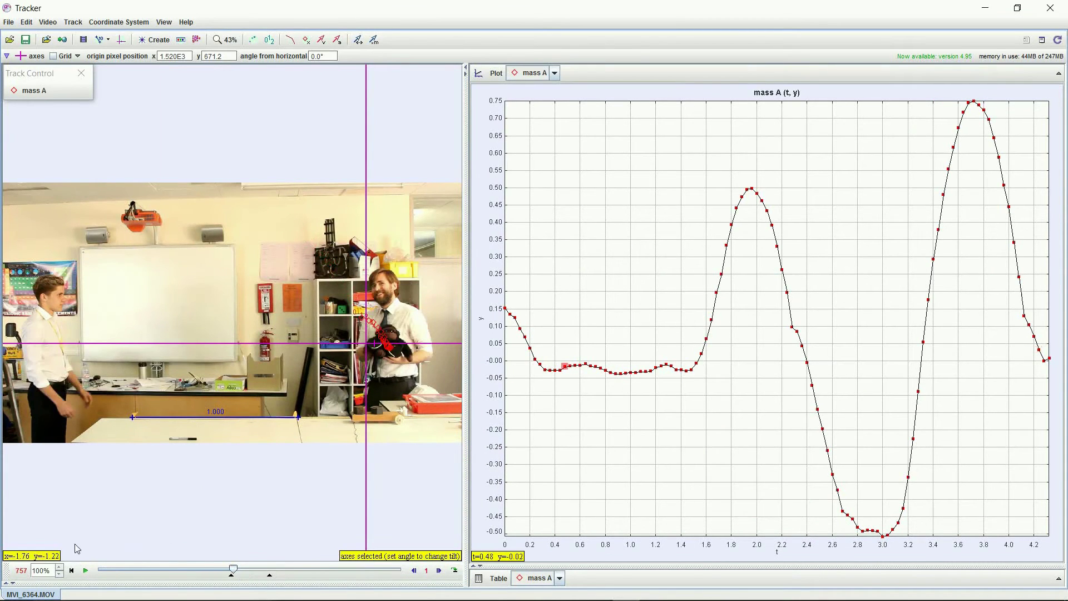
pyautogui.click(86, 571)
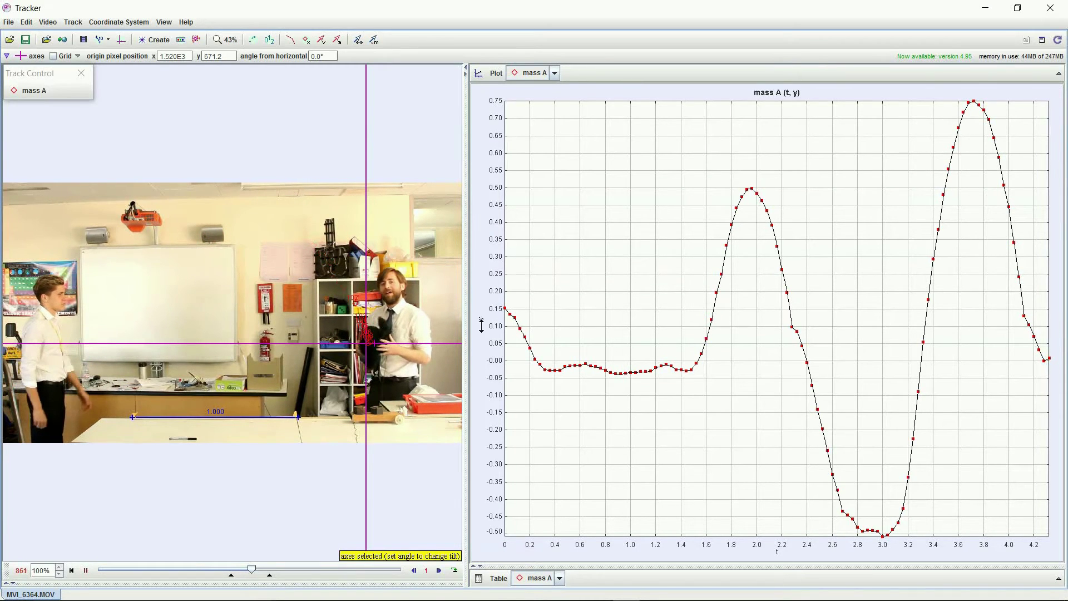
# Step: Widen the graph and switch its vertical axis to vx, then to vy
pyautogui.moveTo(467, 325); pyautogui.dragTo(193, 328)
pyautogui.click(210, 324)
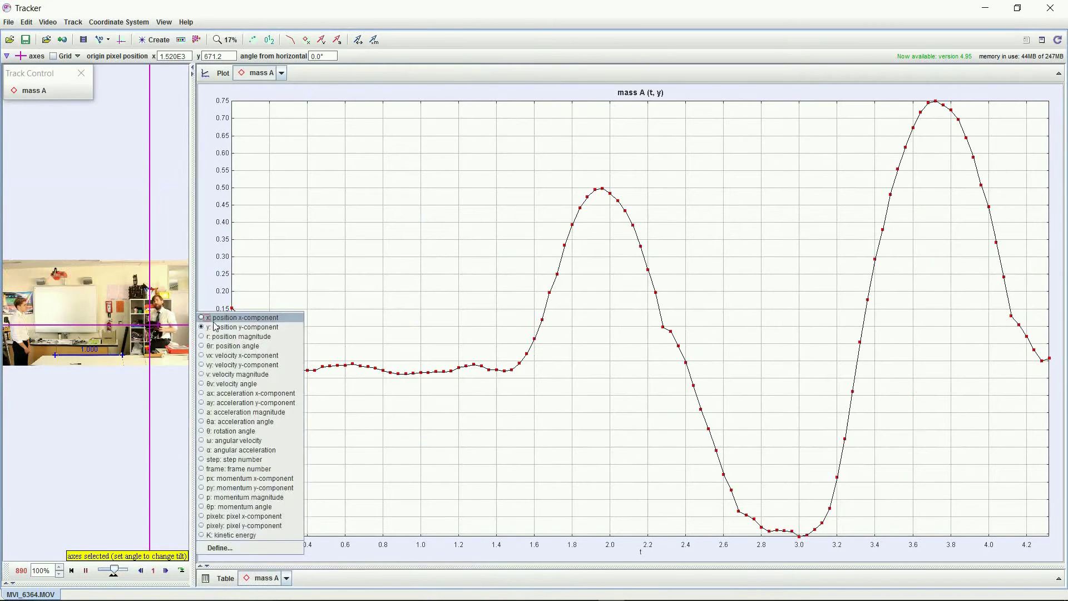
pyautogui.click(245, 357)
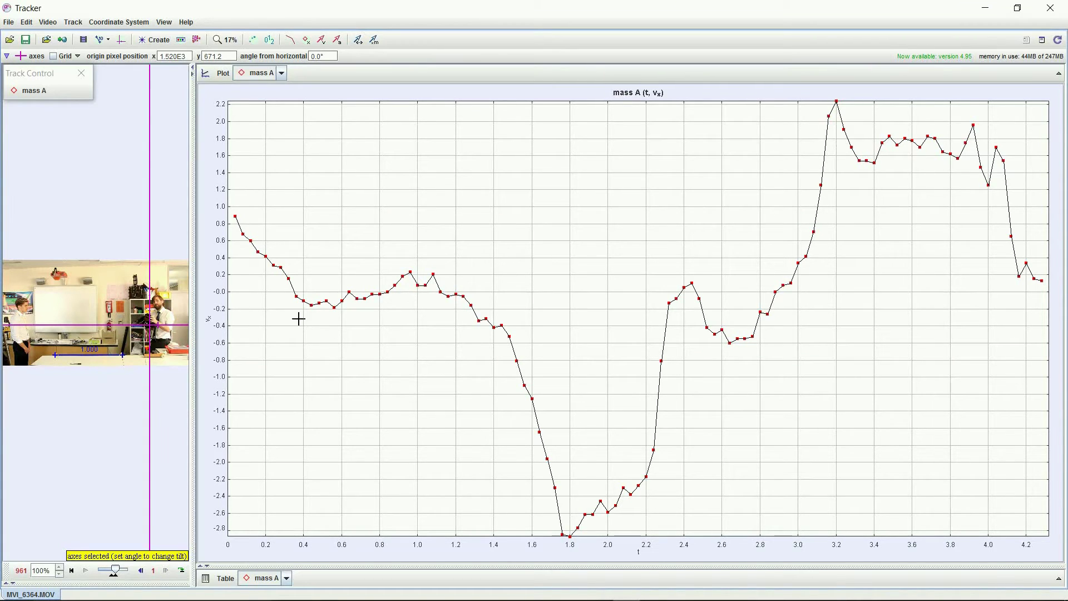
pyautogui.click(208, 320)
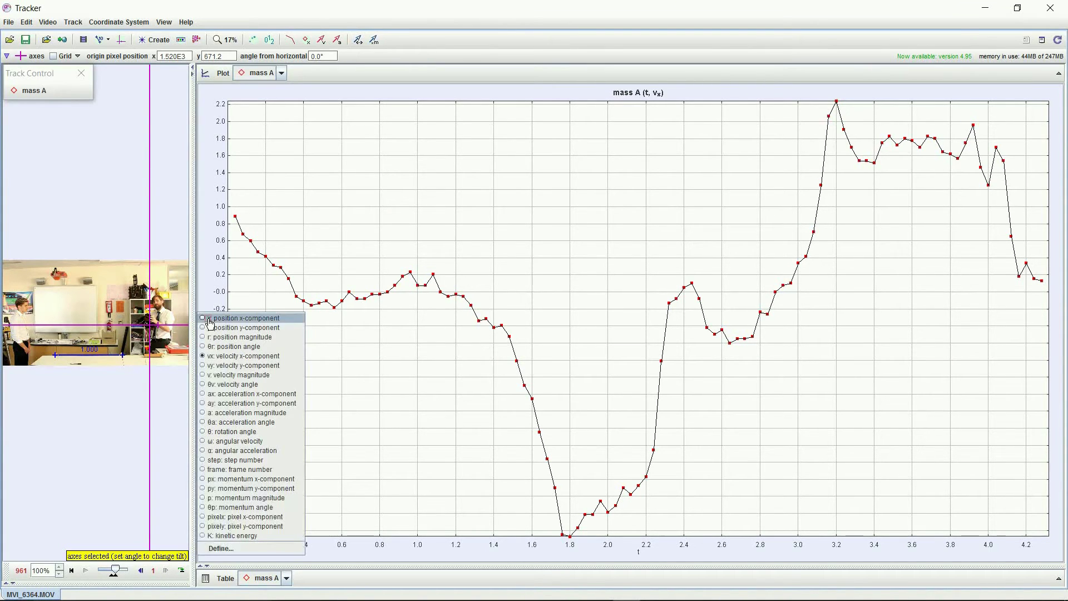
pyautogui.click(207, 366)
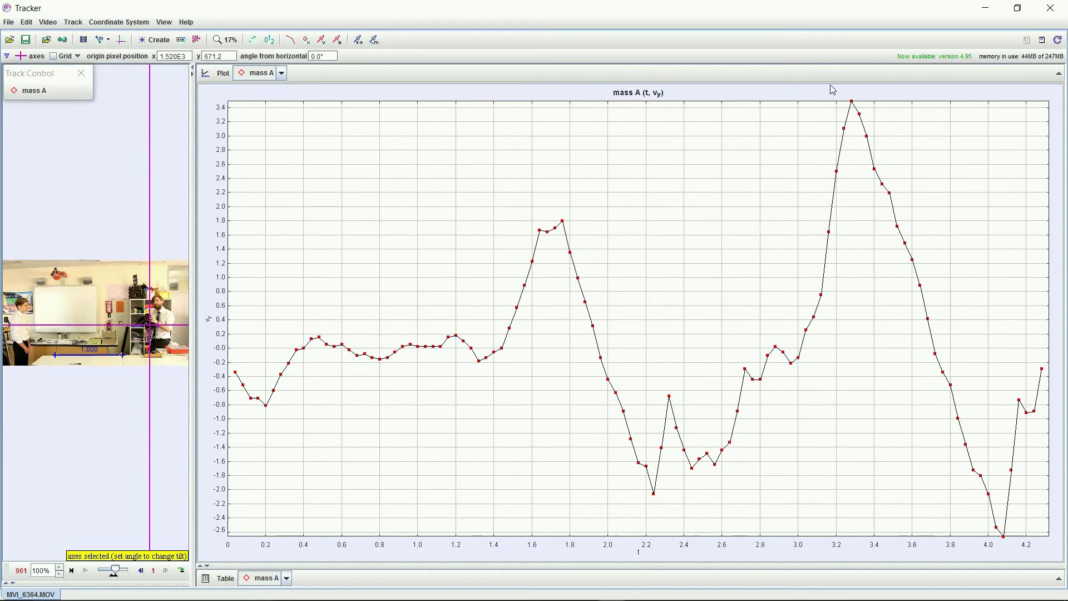
# Step: Rewind the video to frame 749 and rebalance the video/graph divider to widen the vy plot
pyautogui.moveTo(194, 384); pyautogui.dragTo(254, 378)
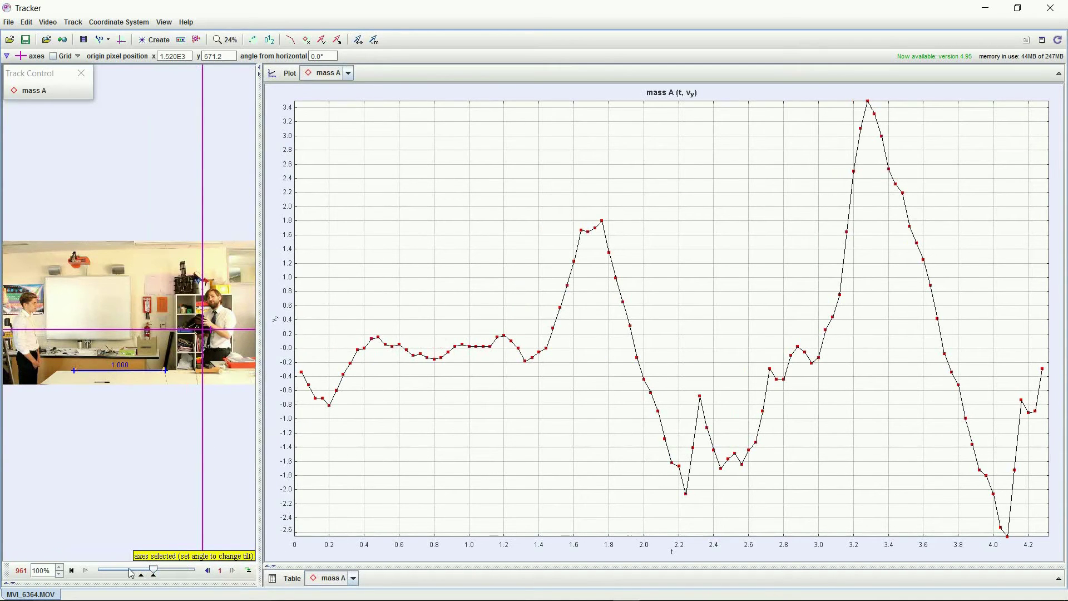
pyautogui.moveTo(152, 575); pyautogui.dragTo(141, 574)
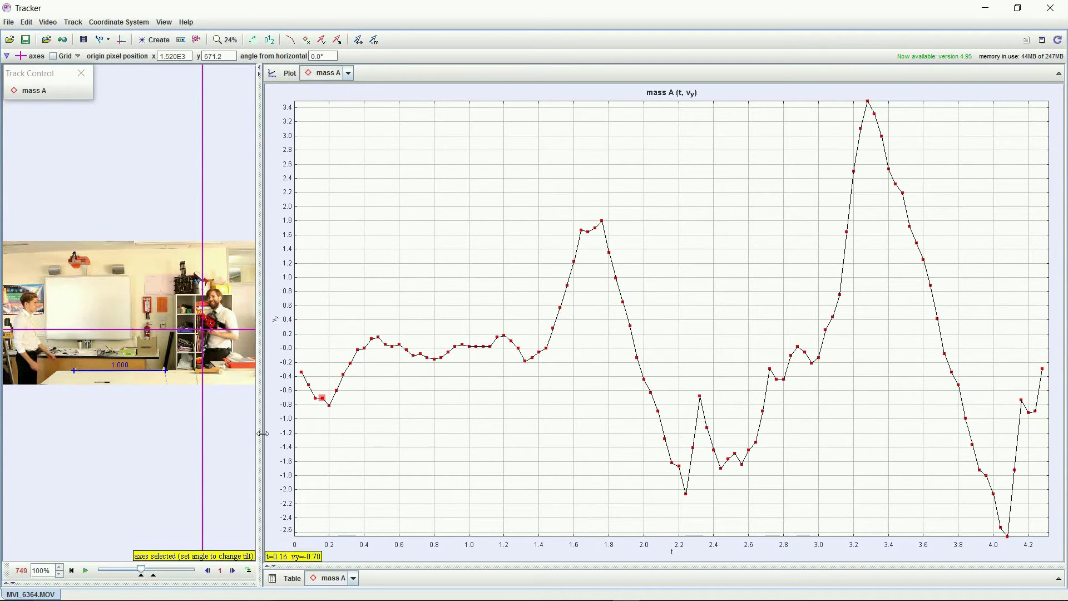
pyautogui.moveTo(258, 435); pyautogui.dragTo(339, 435)
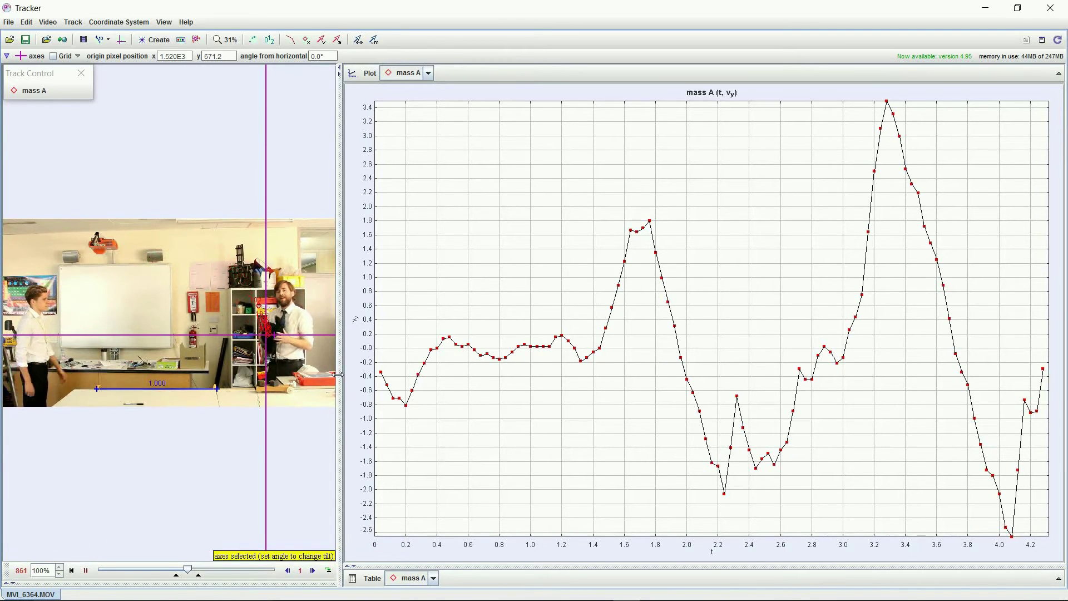
pyautogui.moveTo(339, 378); pyautogui.dragTo(226, 388)
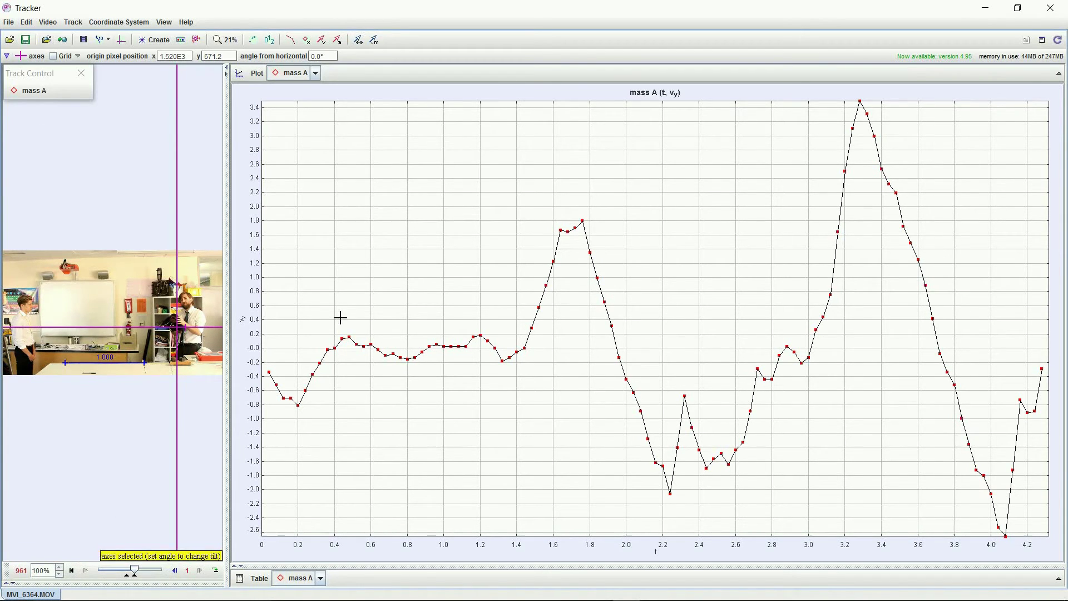
# Step: Plot mass A's horizontal acceleration ax and replay the throw in an enlarged video view
pyautogui.click(243, 321)
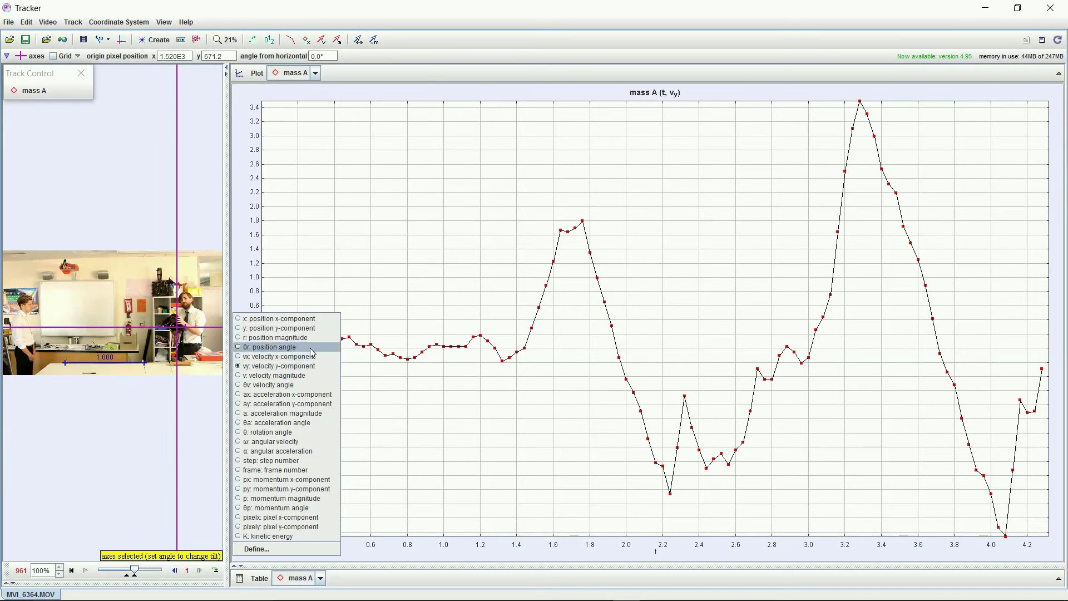
pyautogui.click(275, 395)
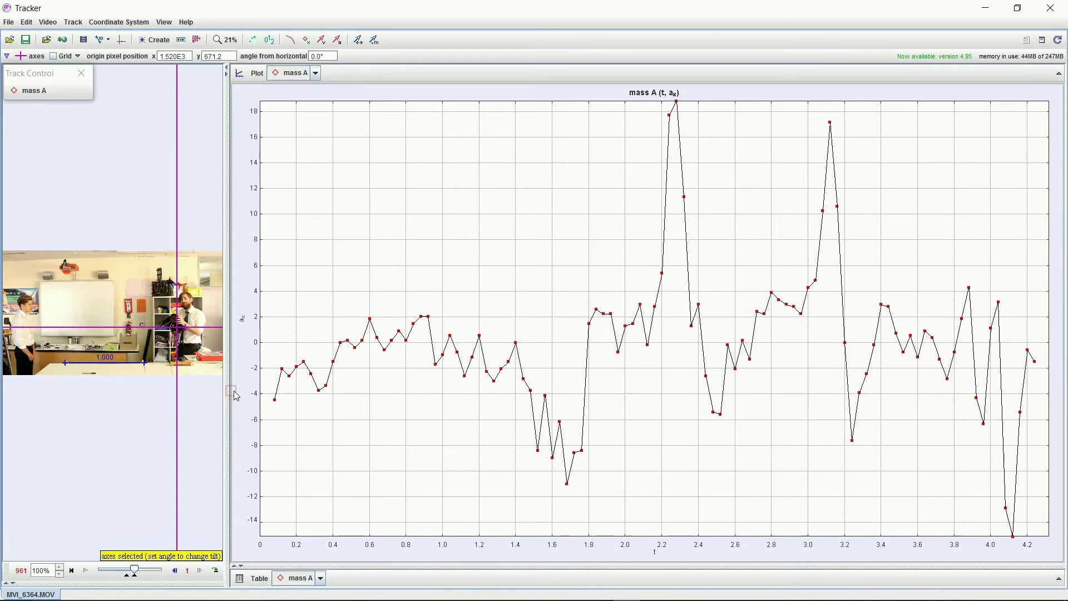
pyautogui.moveTo(227, 391); pyautogui.dragTo(368, 370)
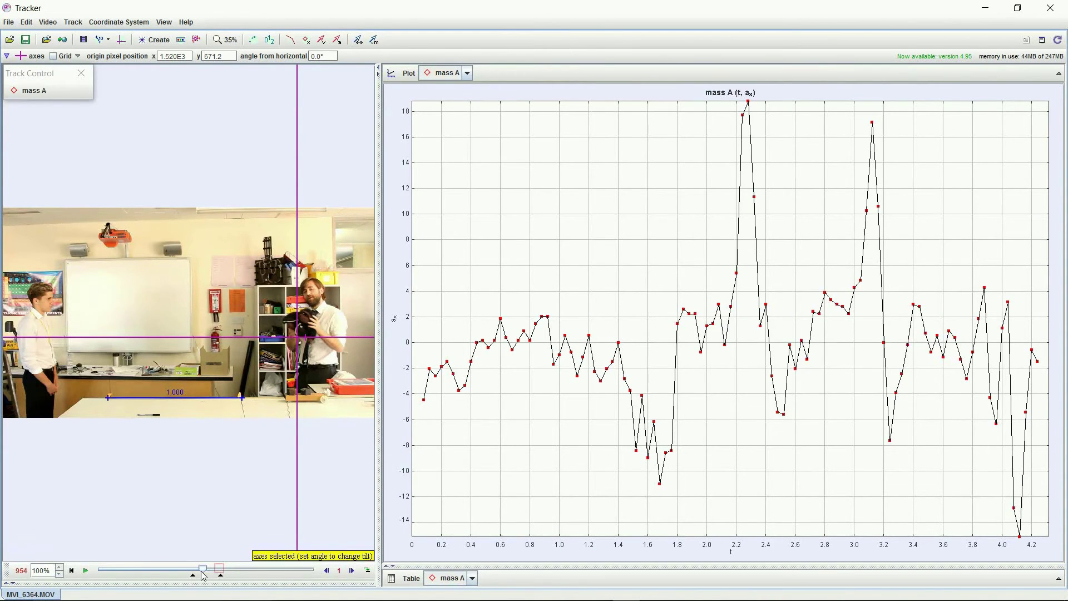
pyautogui.moveTo(204, 576); pyautogui.dragTo(198, 573)
pyautogui.click(86, 571)
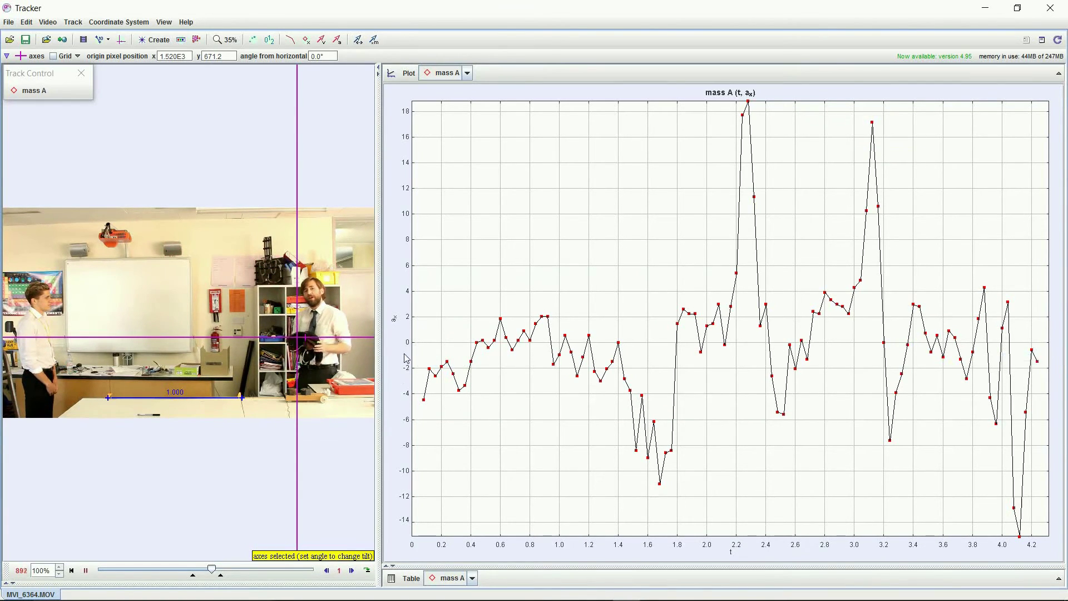
# Step: Switch the graph to vertical acceleration ay and rewind the video earlier in the throw
pyautogui.click(394, 319)
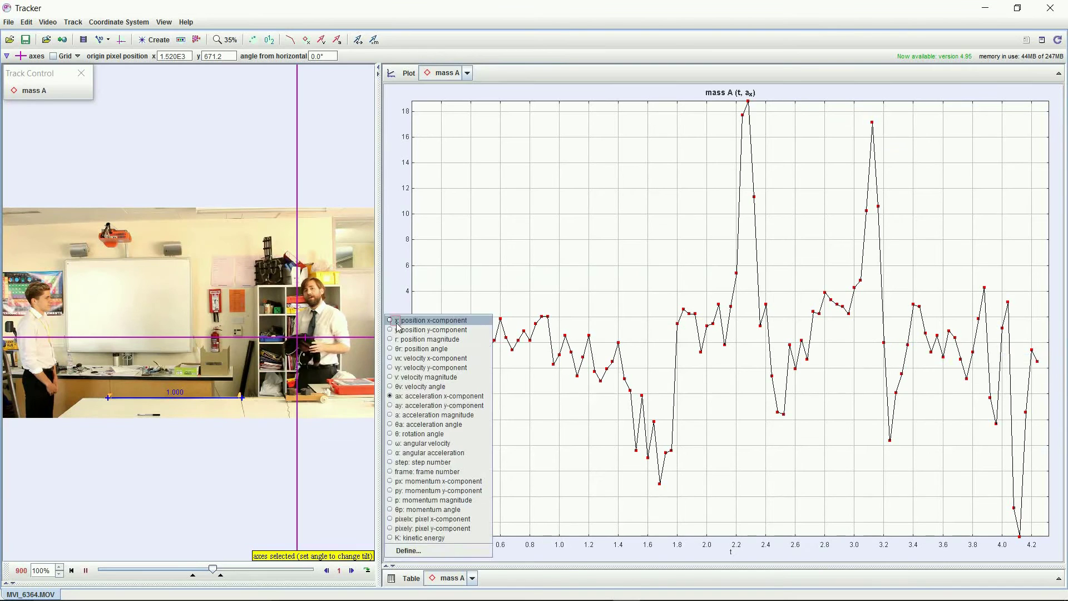
pyautogui.click(428, 406)
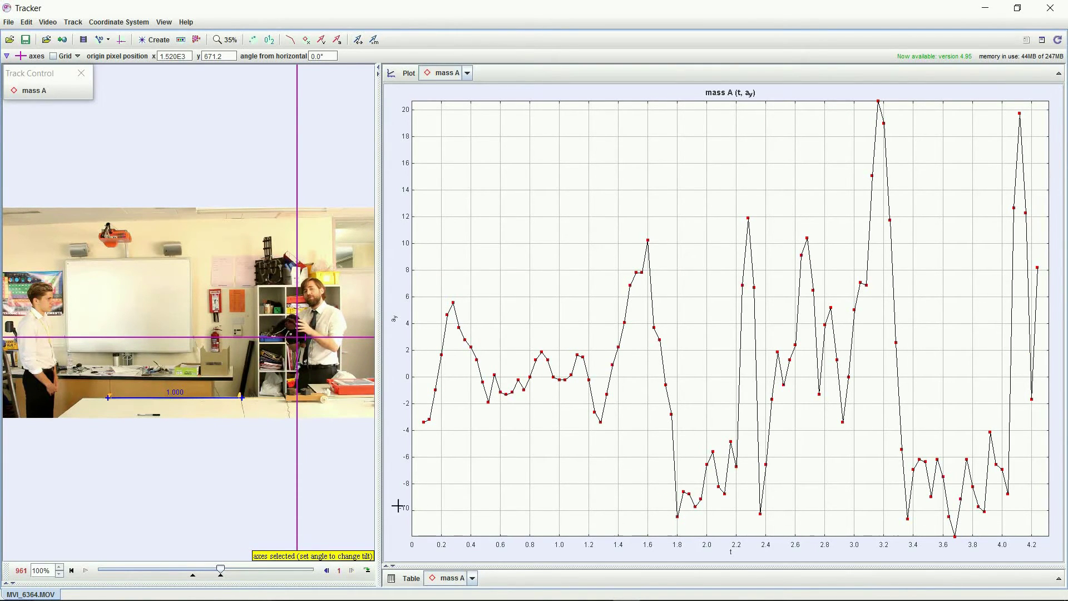
pyautogui.moveTo(221, 573); pyautogui.dragTo(197, 573)
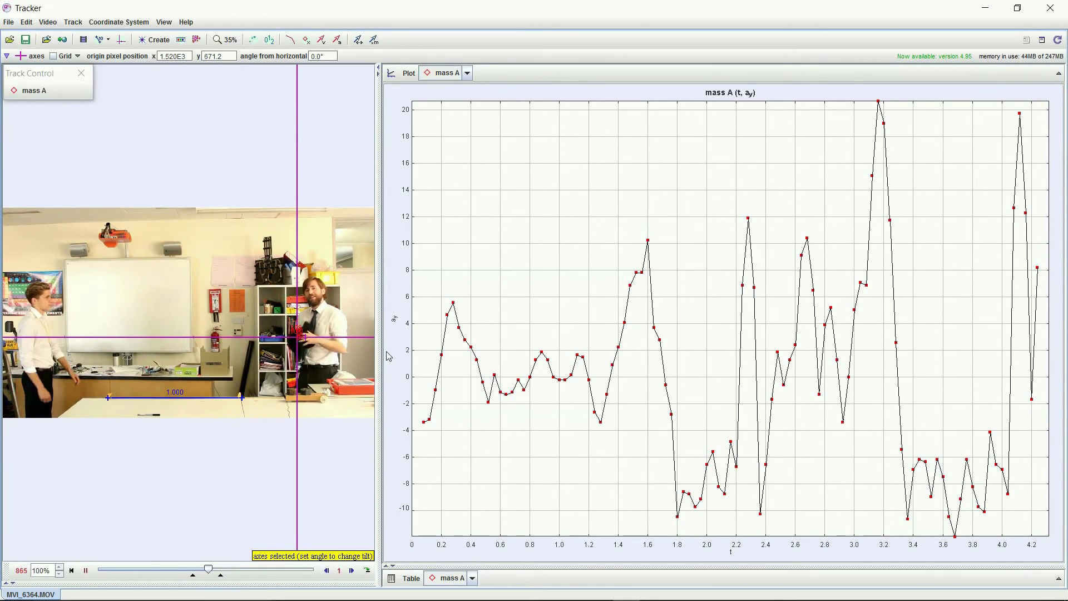
# Step: Plot acceleration magnitude a, then x-momentum px, and replay the throw from about t=1.00
pyautogui.click(392, 320)
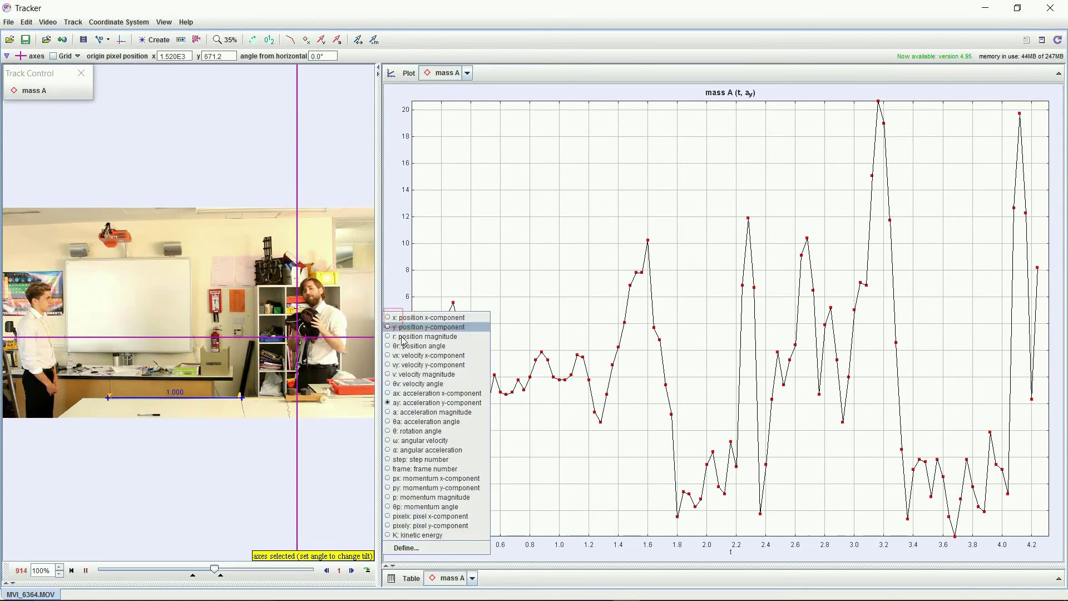
pyautogui.click(434, 413)
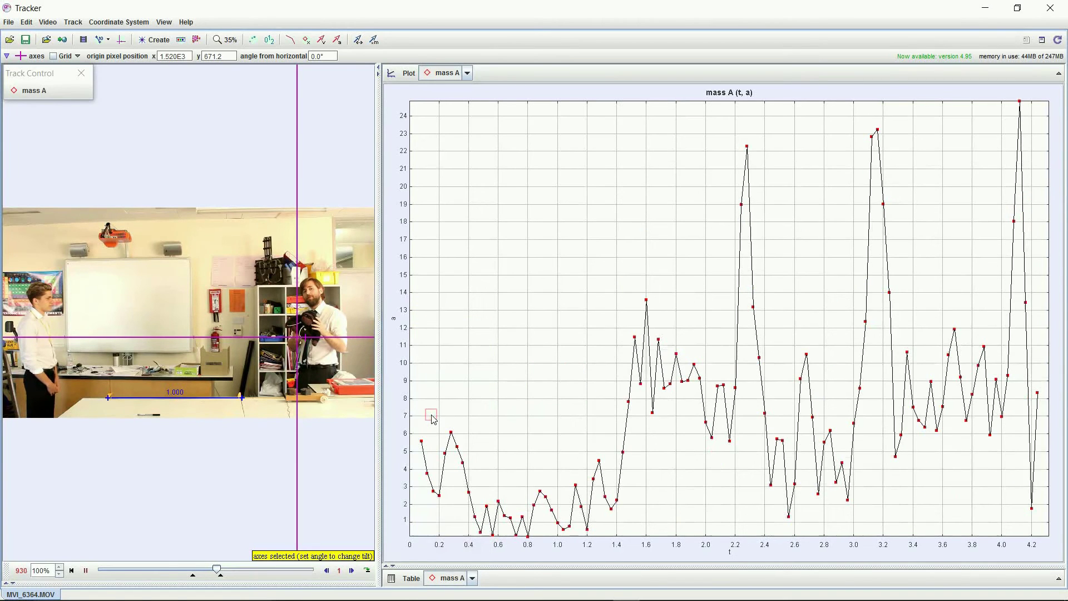
pyautogui.click(394, 319)
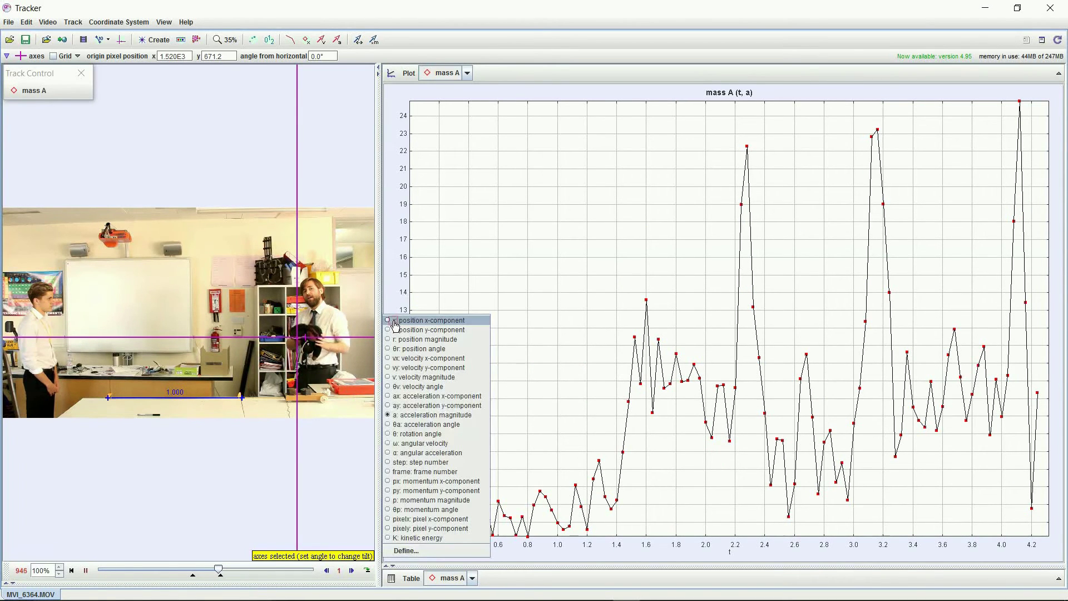
pyautogui.click(443, 482)
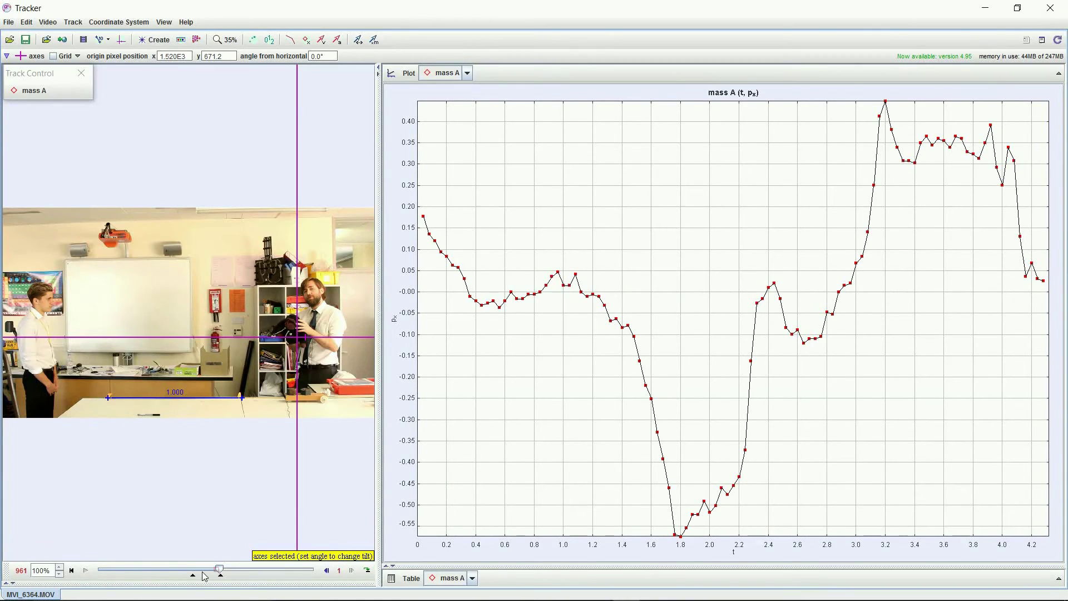
pyautogui.moveTo(204, 576); pyautogui.dragTo(197, 576)
pyautogui.click(86, 571)
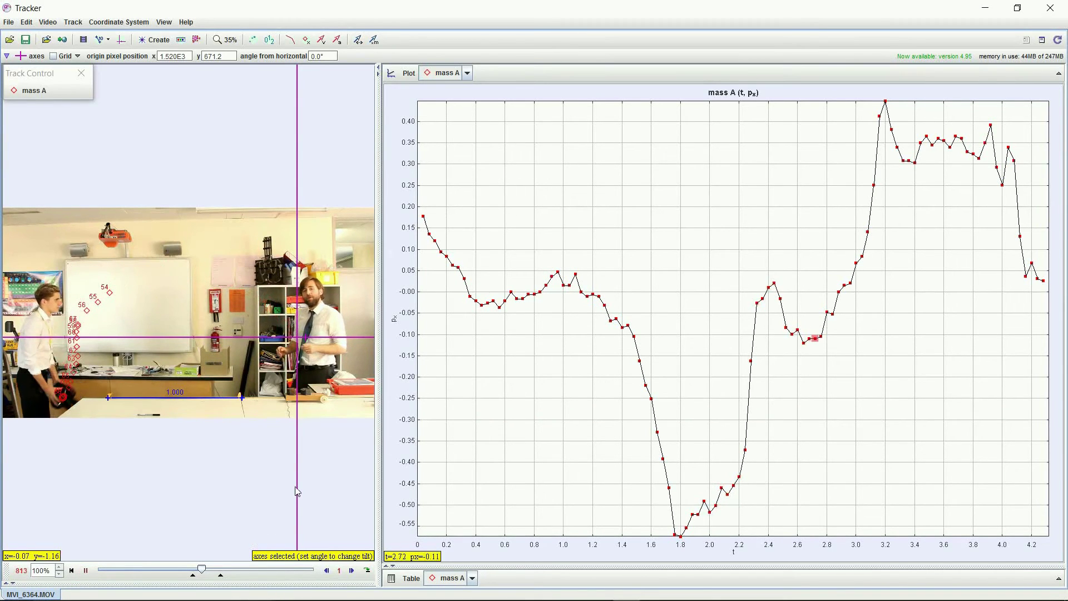
# Step: Switch the graph to py, briefly to x-position, then back to y-momentum py
pyautogui.click(395, 319)
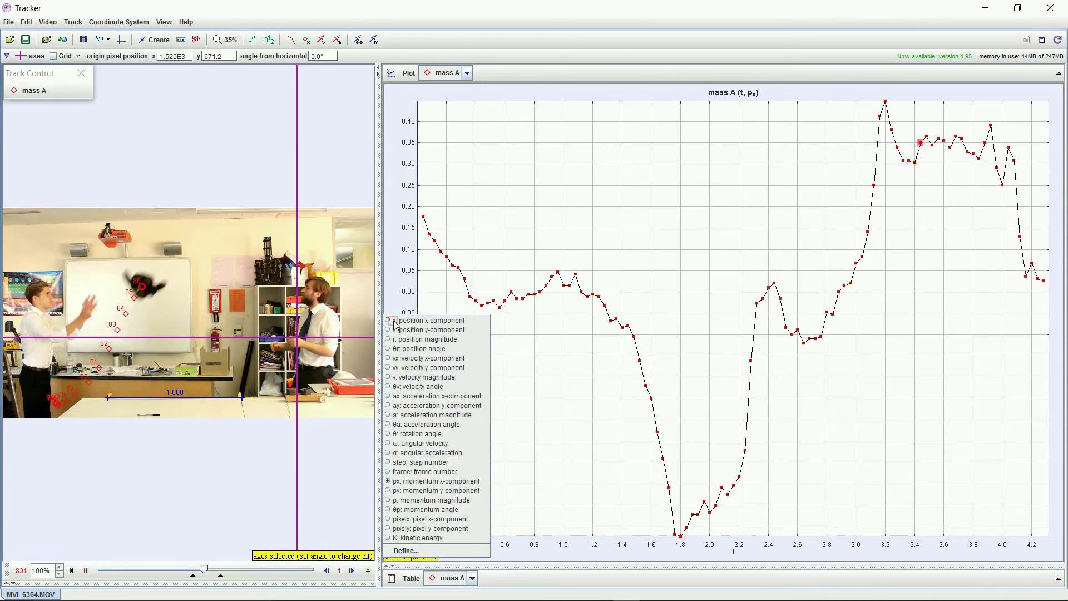
pyautogui.click(423, 490)
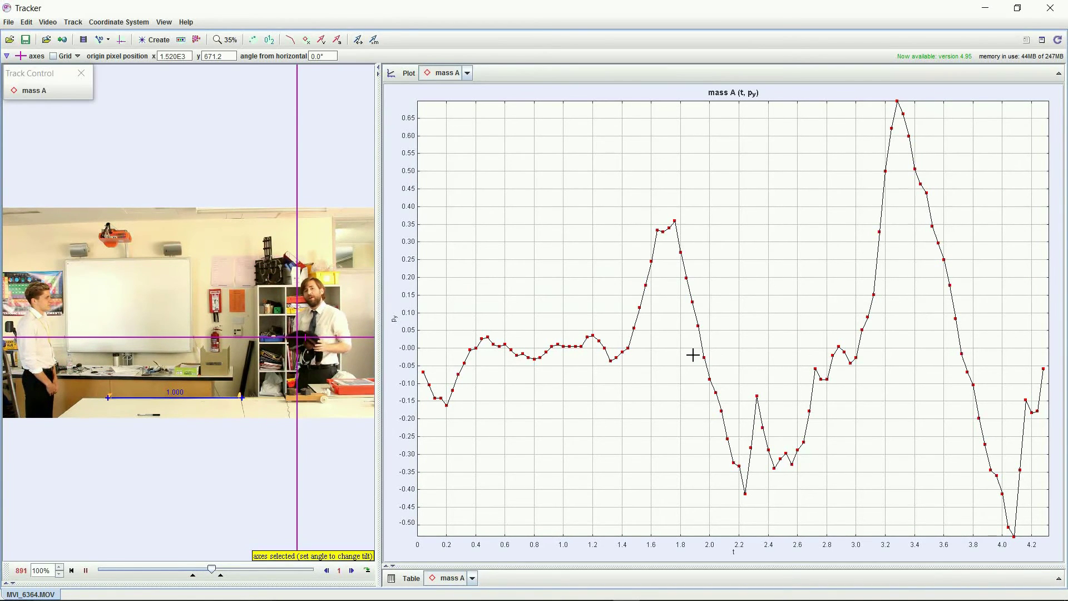
pyautogui.click(394, 318)
pyautogui.click(400, 331)
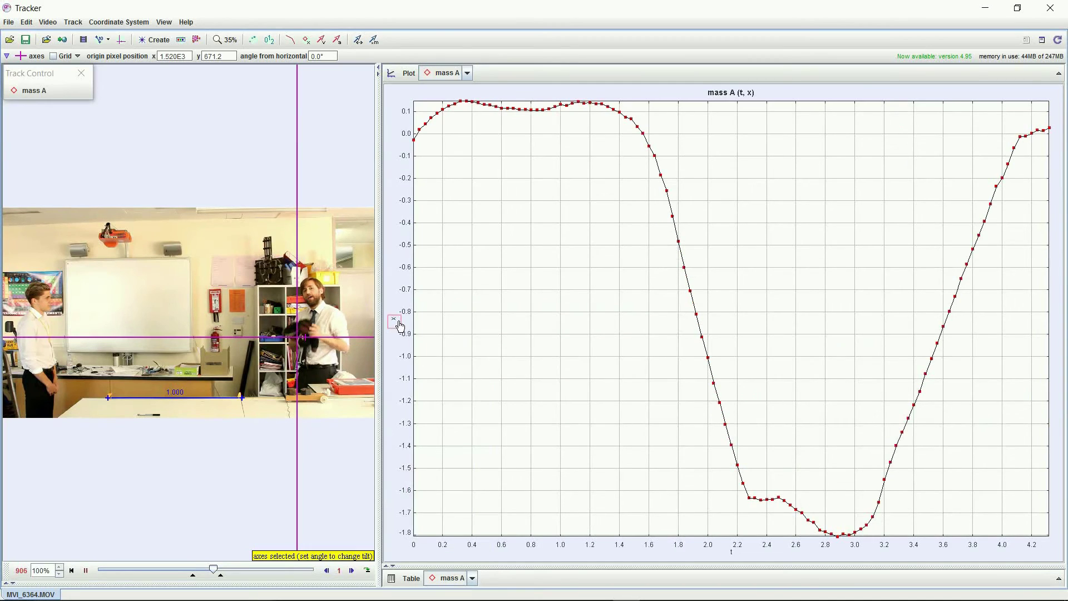
pyautogui.click(395, 320)
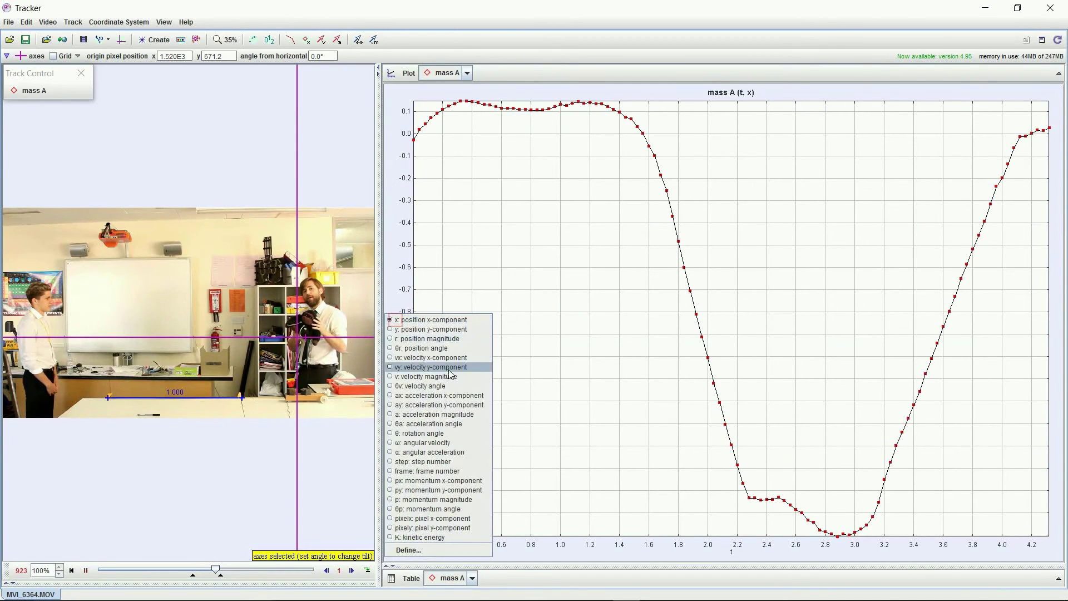
pyautogui.click(458, 493)
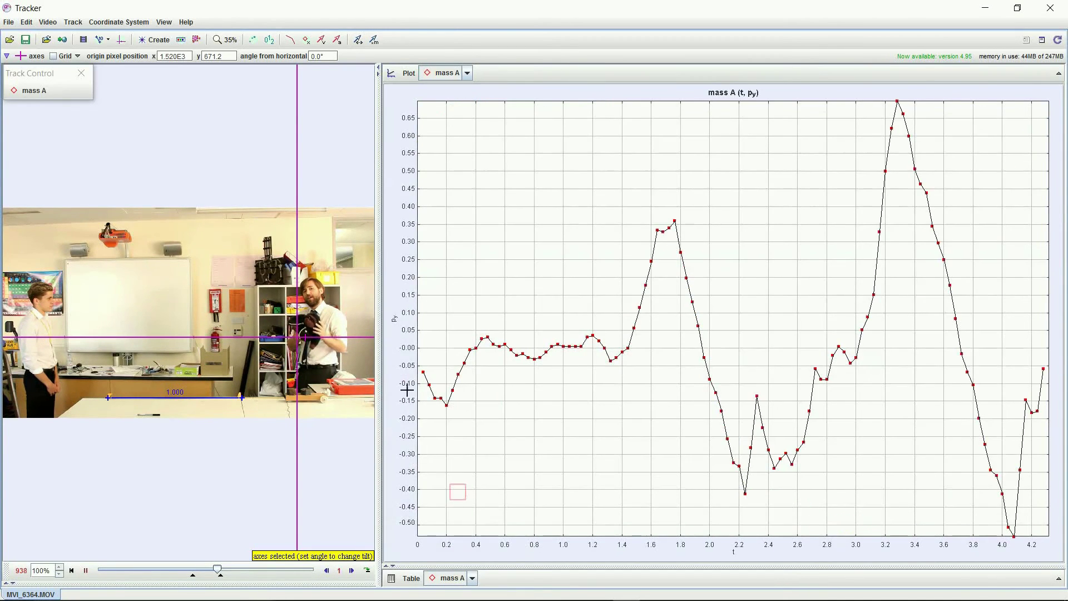
pyautogui.click(394, 320)
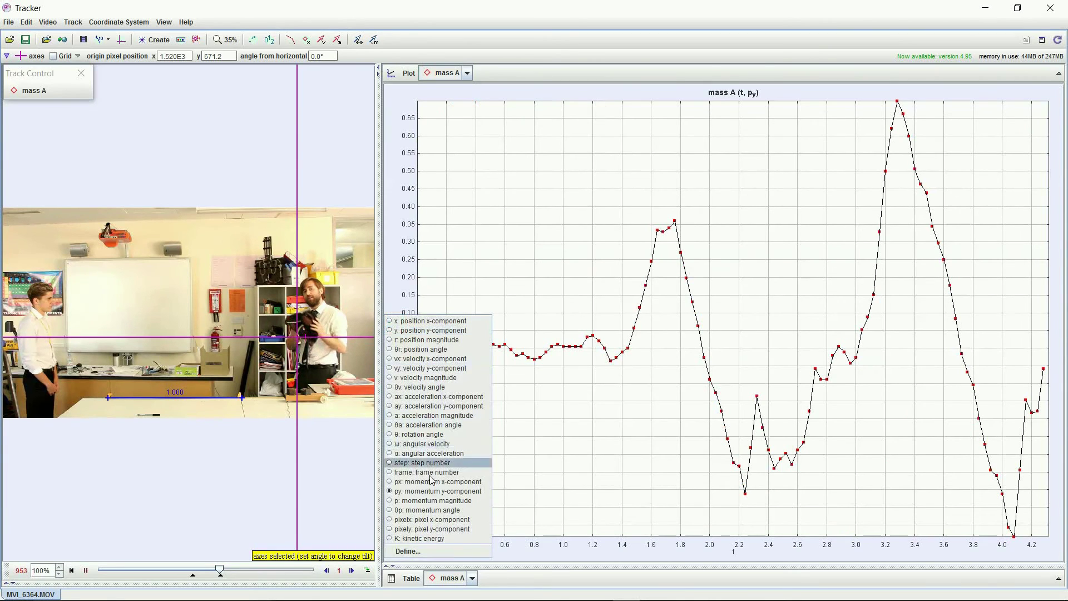
# Step: Plot mass A's kinetic energy K against time and replay part of the throw
pyautogui.click(441, 539)
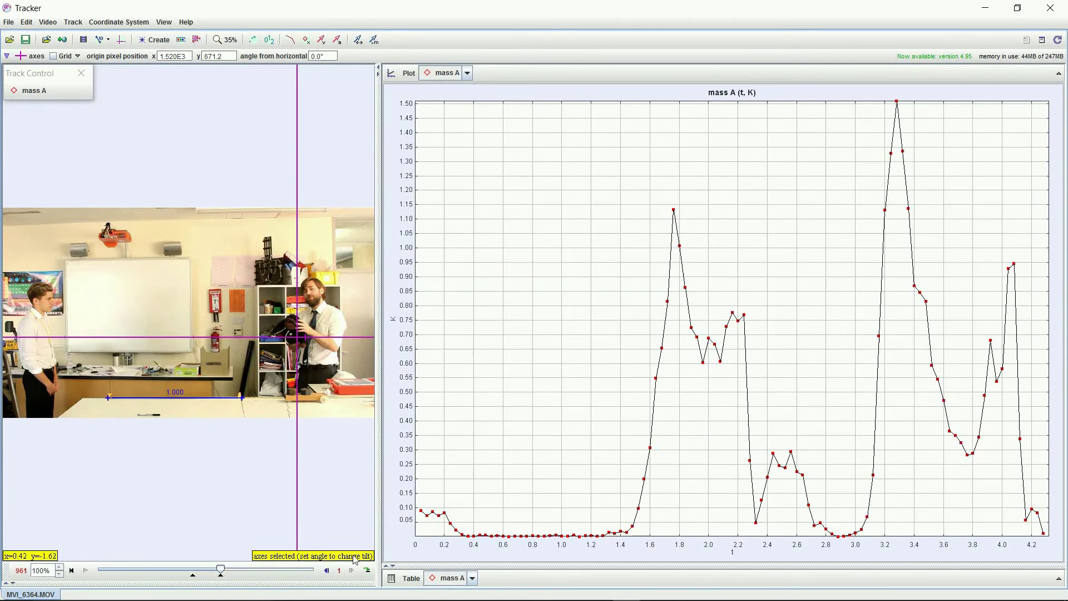
pyautogui.moveTo(220, 570); pyautogui.dragTo(198, 570)
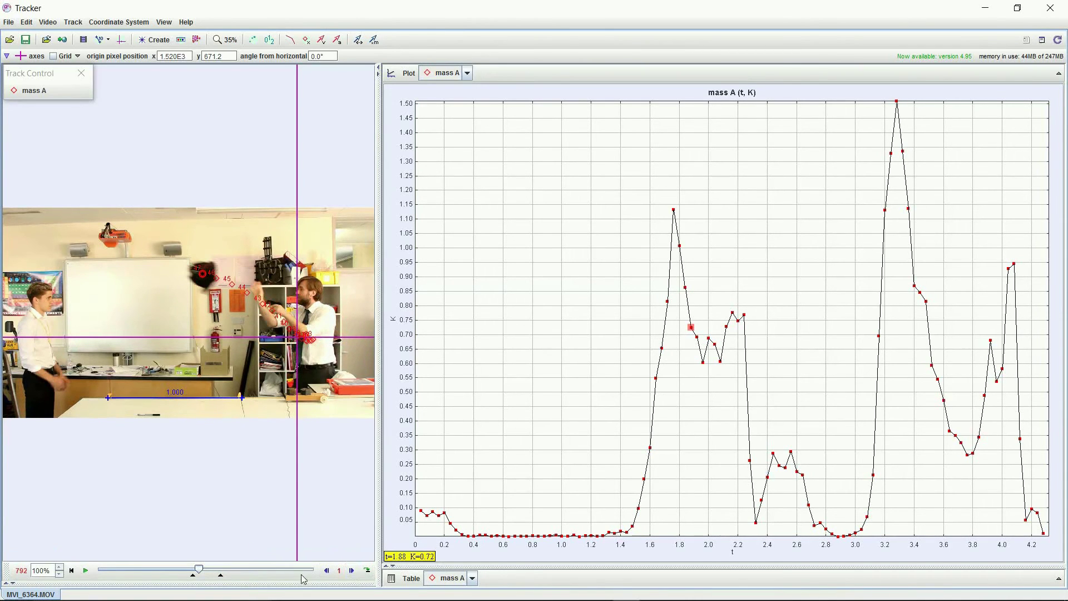
pyautogui.click(85, 570)
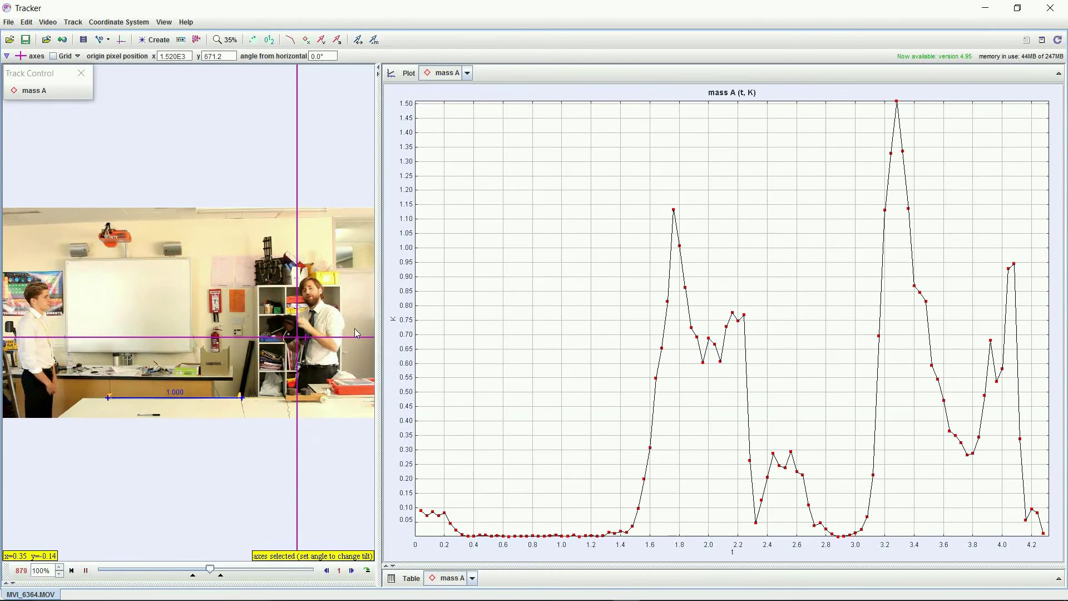
# Step: Resize the video pane and reveal mass A's t, x, y data table under the graph
pyautogui.moveTo(382, 282); pyautogui.dragTo(823, 273)
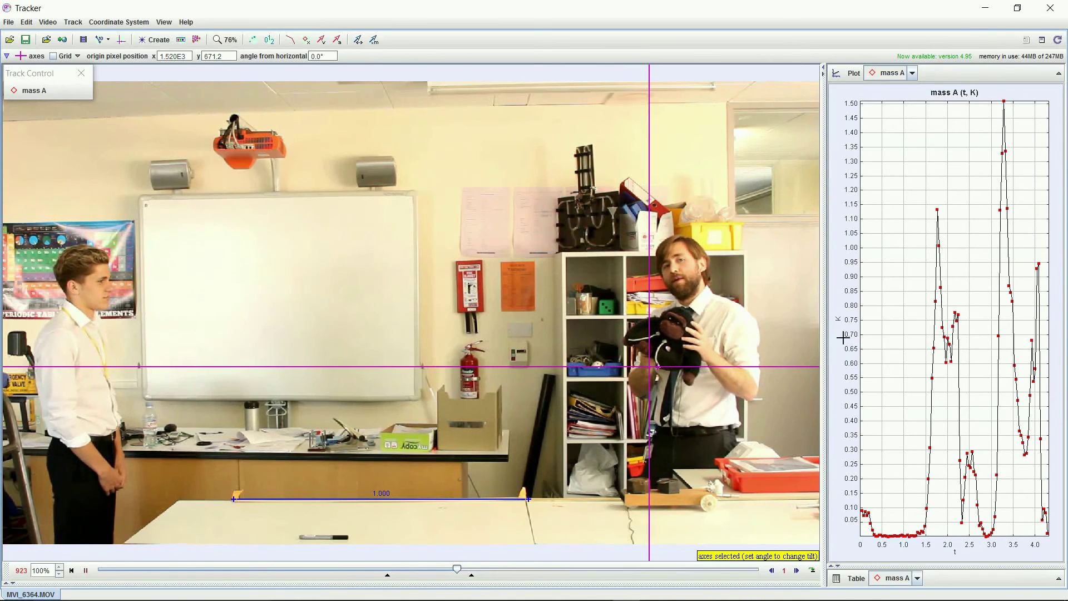
pyautogui.moveTo(824, 338); pyautogui.dragTo(474, 334)
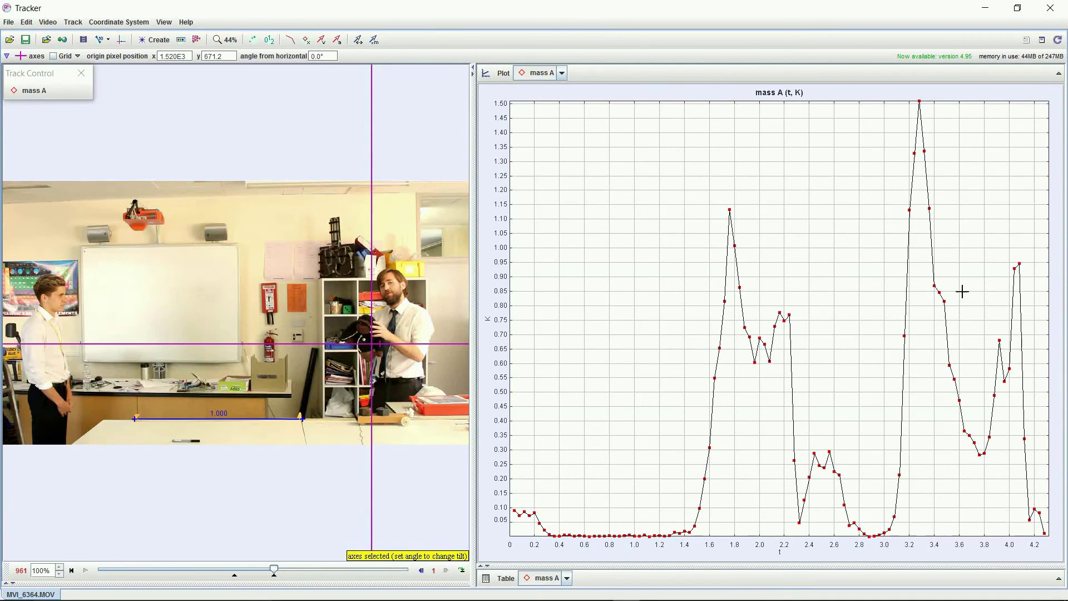
pyautogui.moveTo(733, 567); pyautogui.dragTo(775, 370)
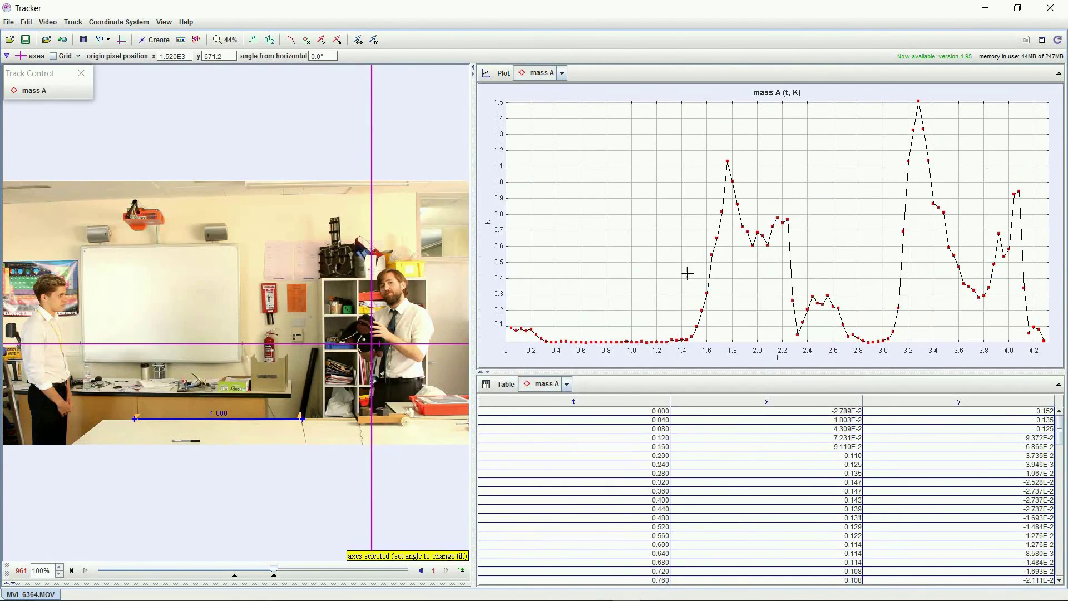
# Step: Enlarge the graph and table panes and switch the plot back to x-position against time
pyautogui.moveTo(475, 361); pyautogui.dragTo(308, 360)
pyautogui.moveTo(659, 371); pyautogui.dragTo(658, 449)
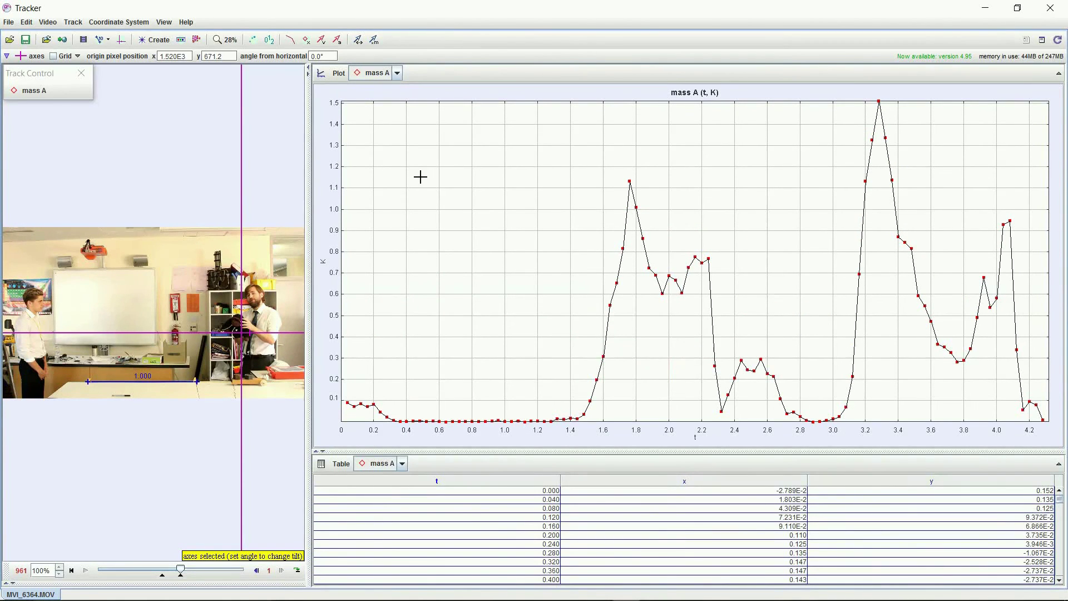
pyautogui.click(321, 266)
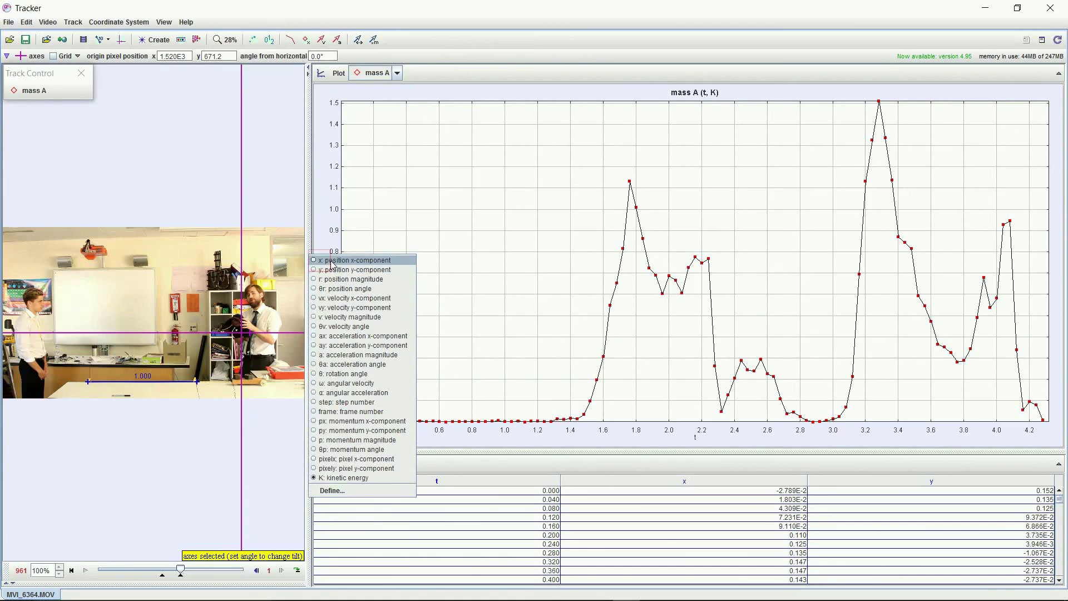
pyautogui.click(328, 259)
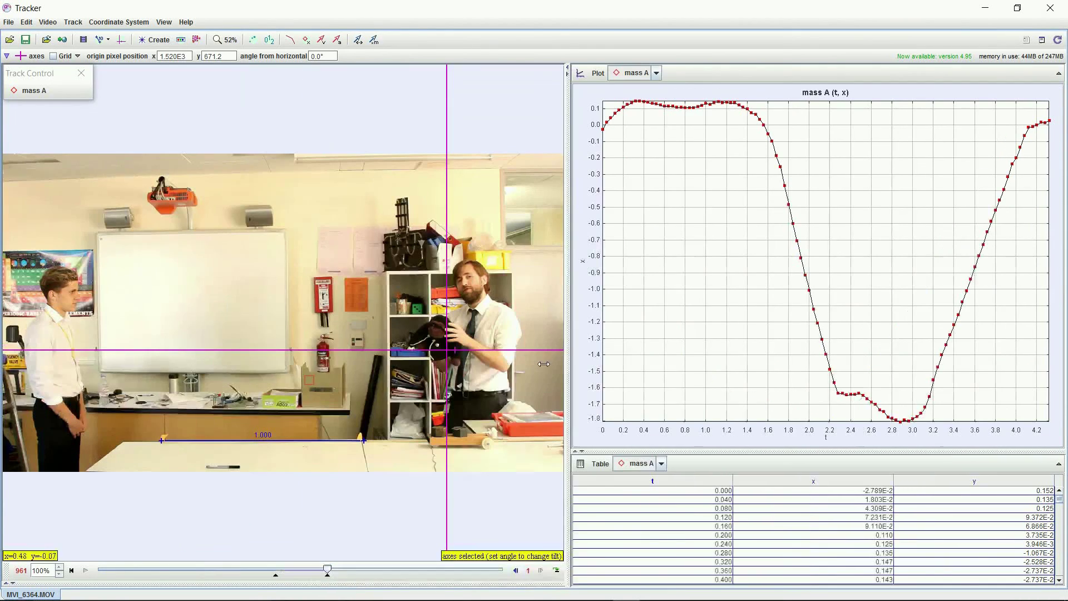
# Step: Step the video back toward the start of the throw, play it, then pause
pyautogui.click(317, 568)
pyautogui.click(299, 572)
pyautogui.click(299, 574)
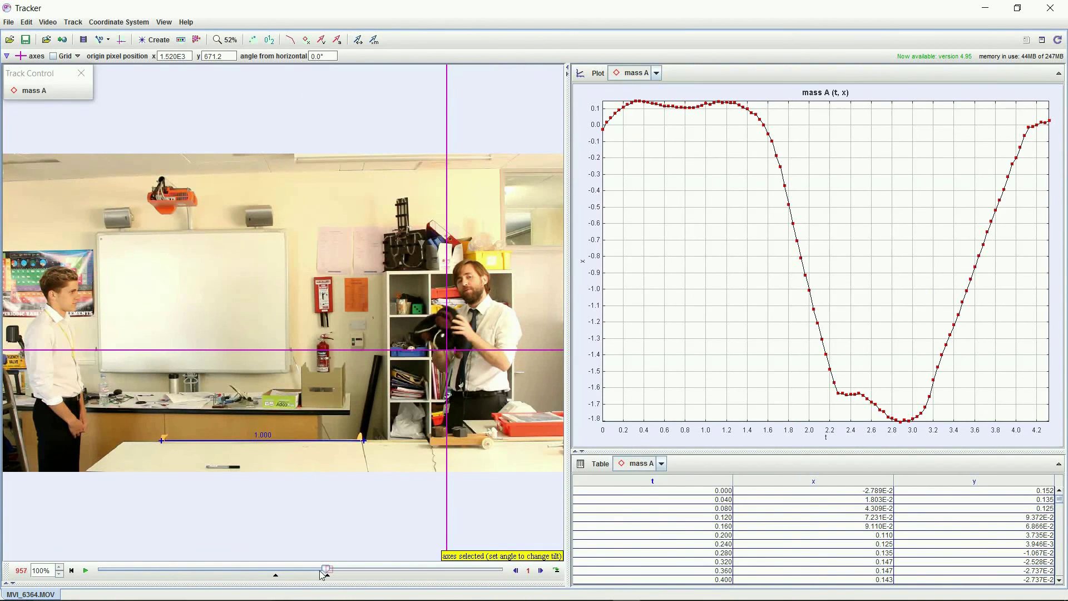
pyautogui.click(293, 570)
pyautogui.click(293, 570)
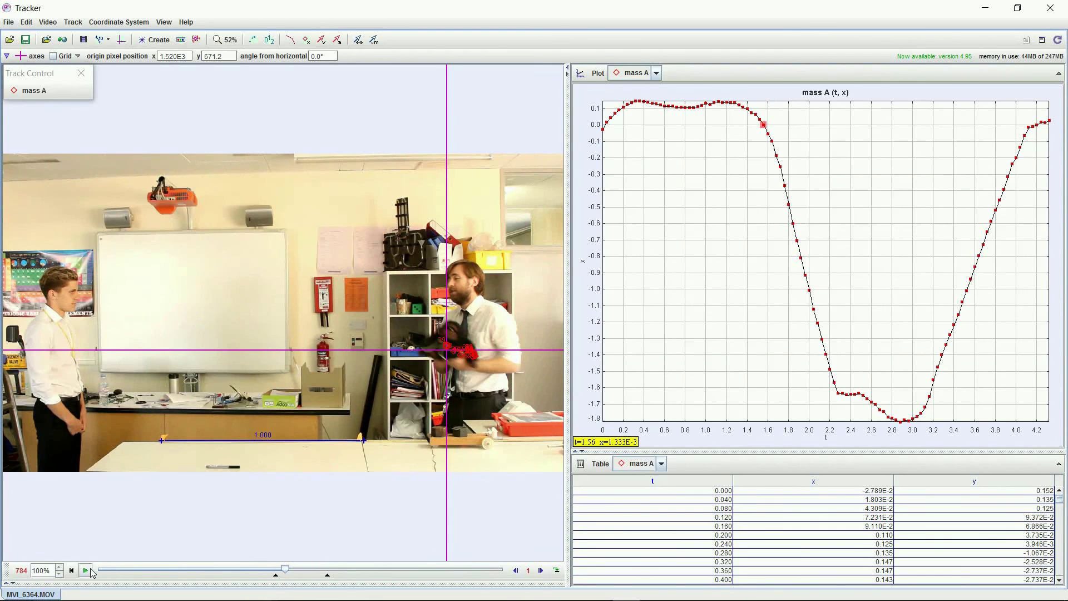
pyautogui.click(85, 570)
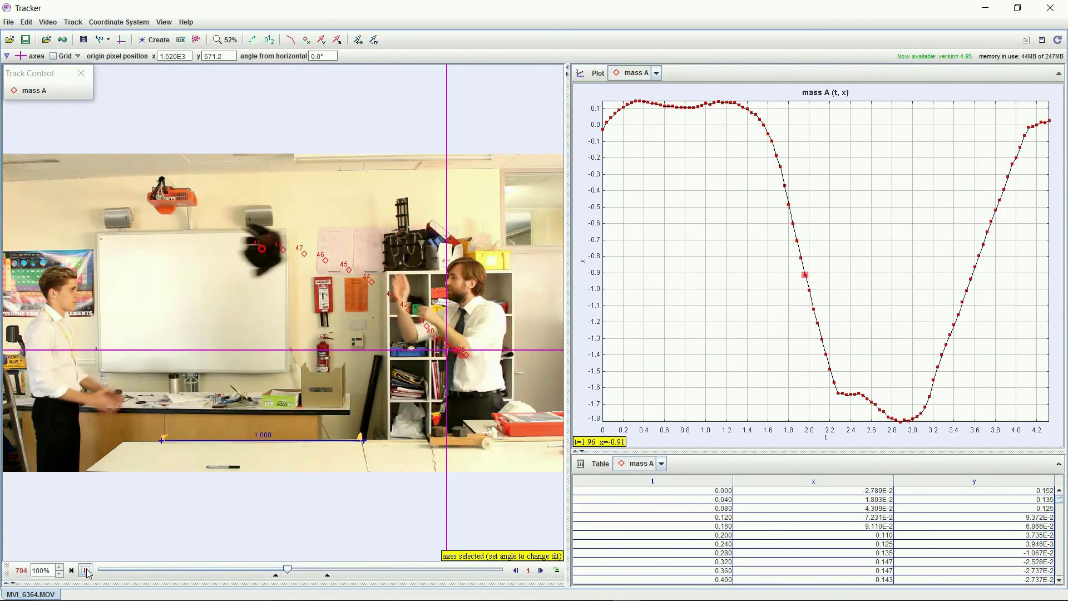
pyautogui.click(85, 570)
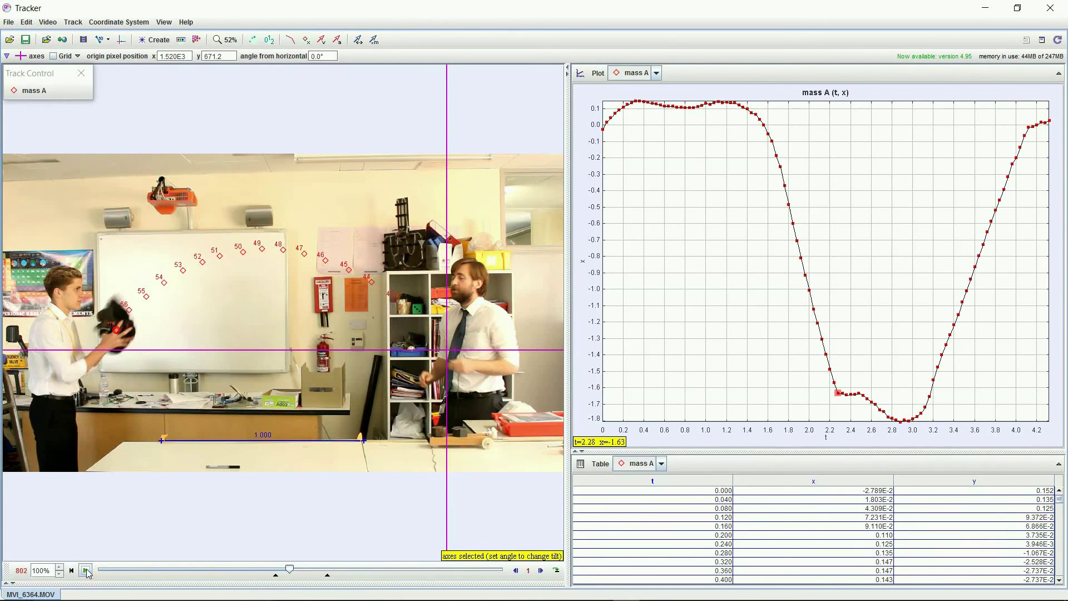